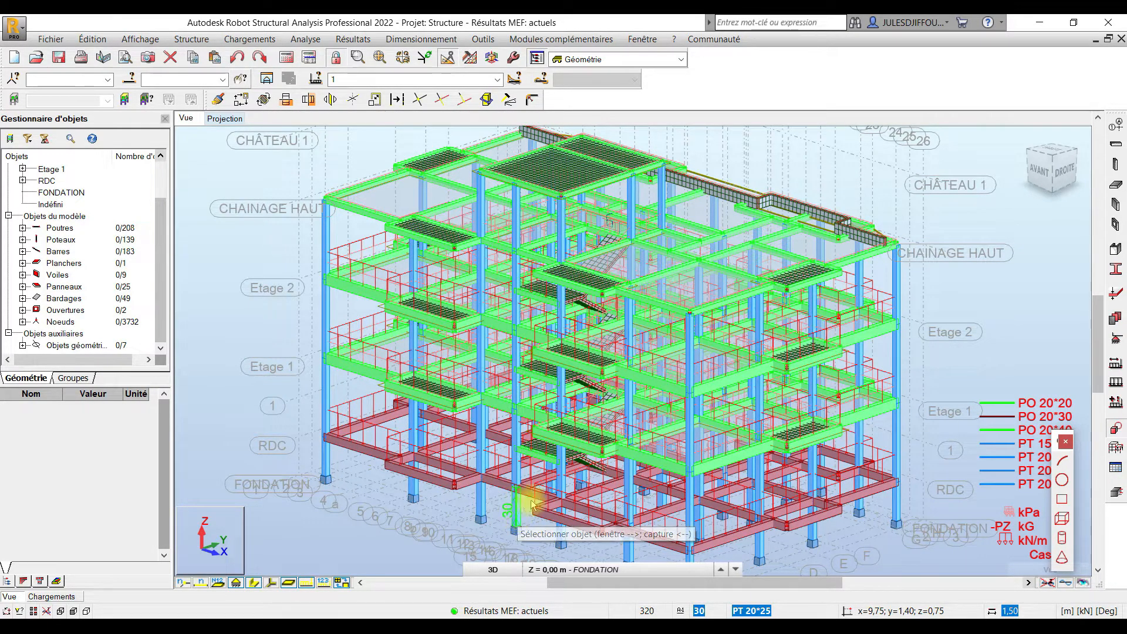
Transfer the foundation-level columns to the real RC reinforcement design, using only the manual combination ELU(1.35G+1.5Q).
middle_click_drag(559, 475, 606, 399, "shift")
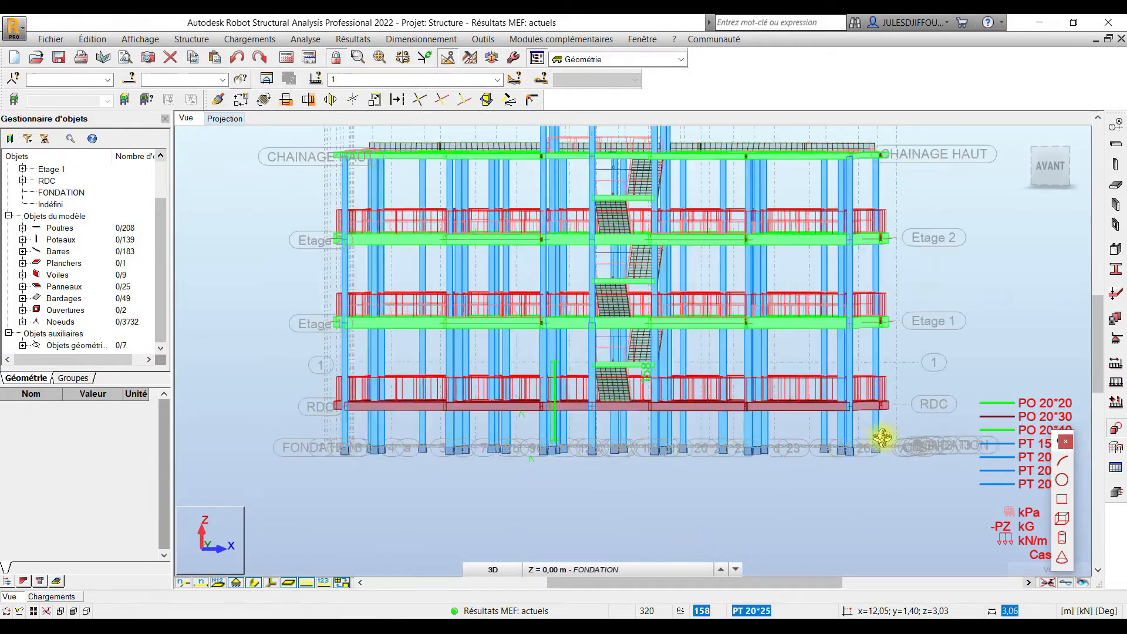
left_click(344, 433)
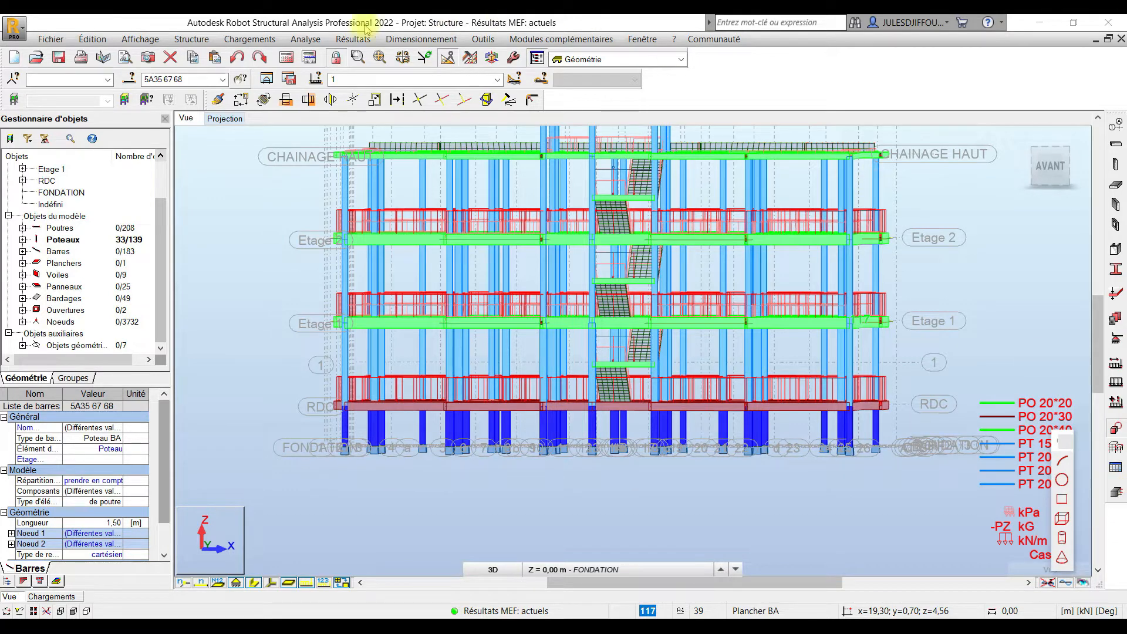
left_click(402, 39)
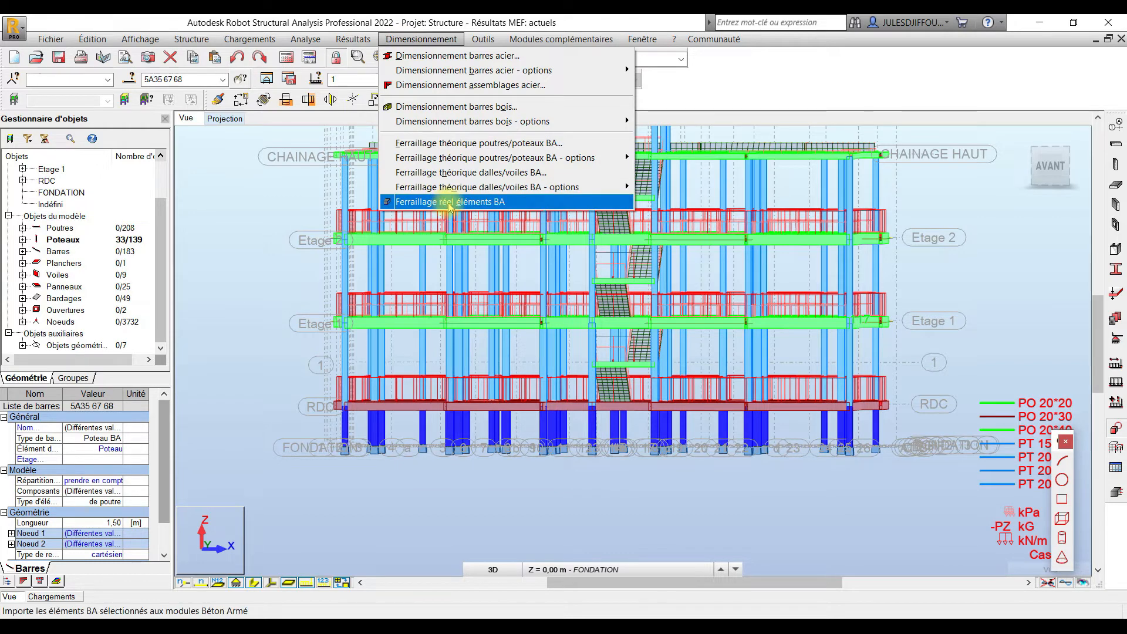
left_click(1117, 495)
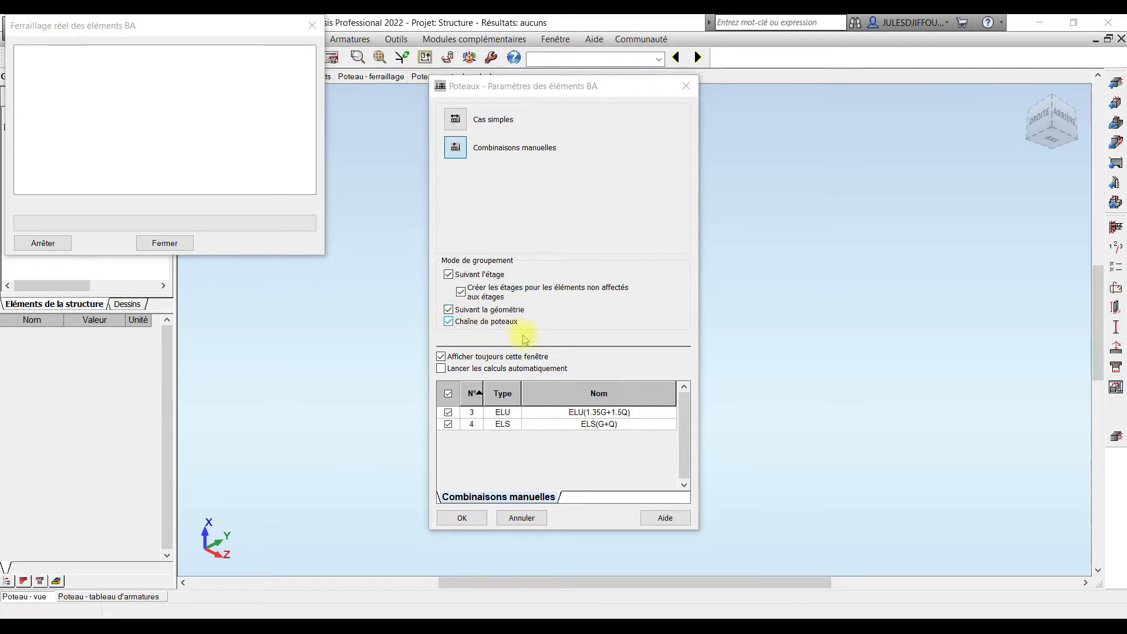
left_click(448, 425)
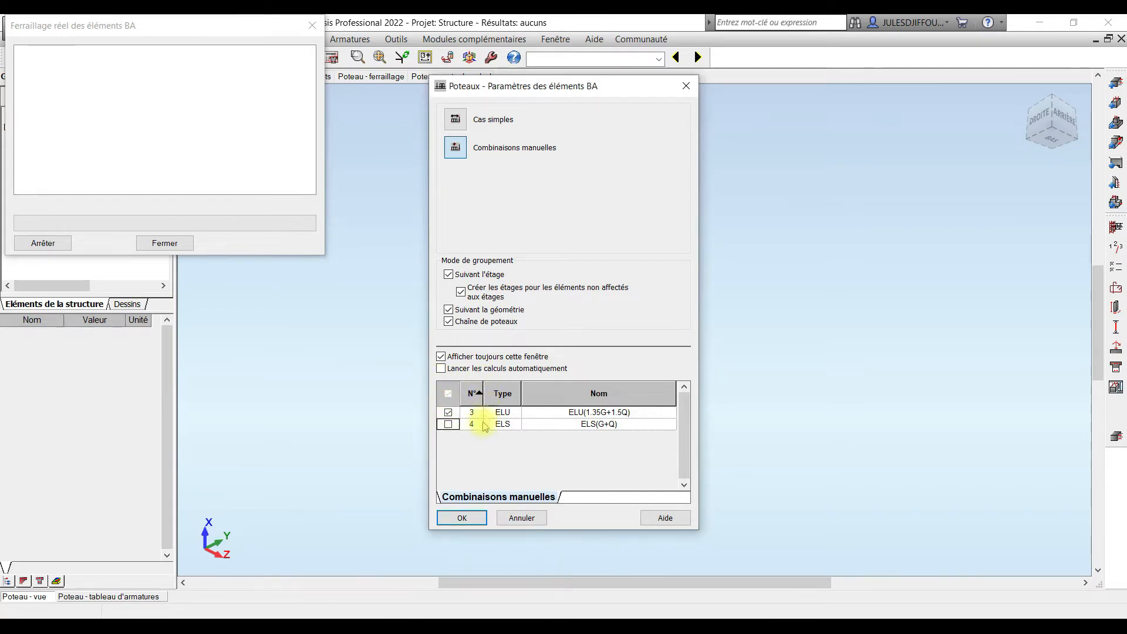
left_click(461, 516)
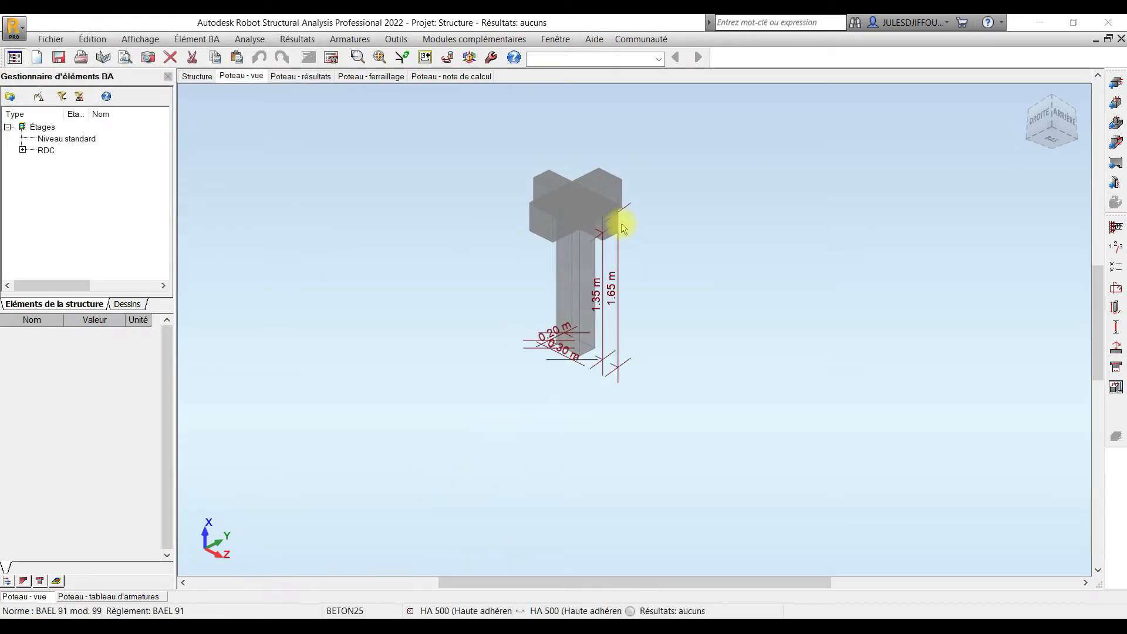
Rename the first column under RDC, Poteau5..20, as P1.
scroll(623, 227, "up", 3)
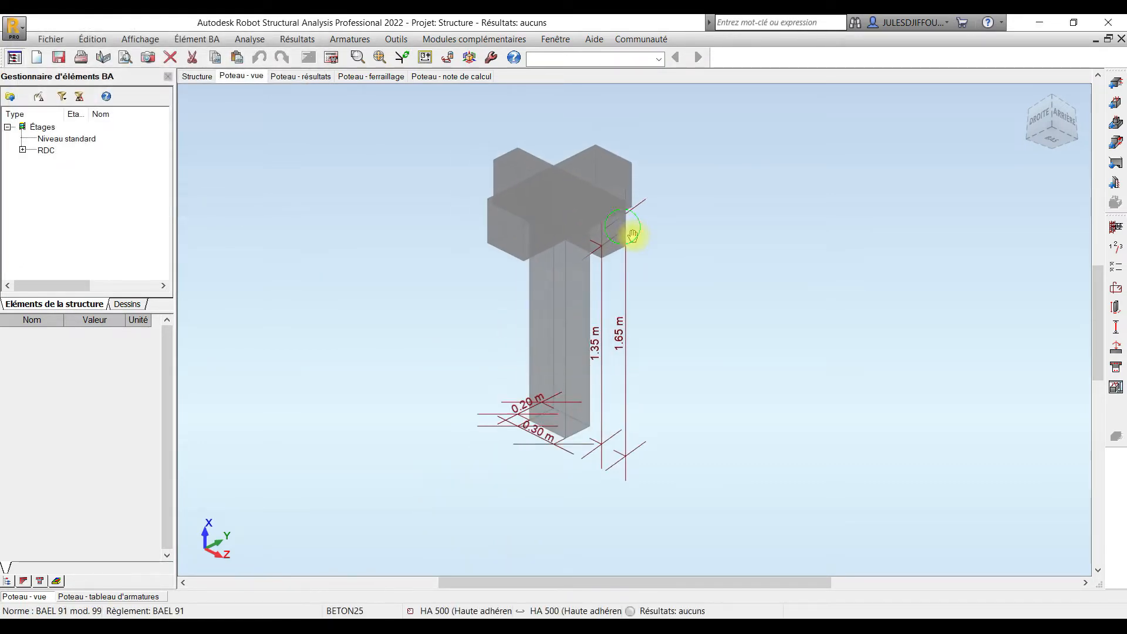
left_click(22, 150)
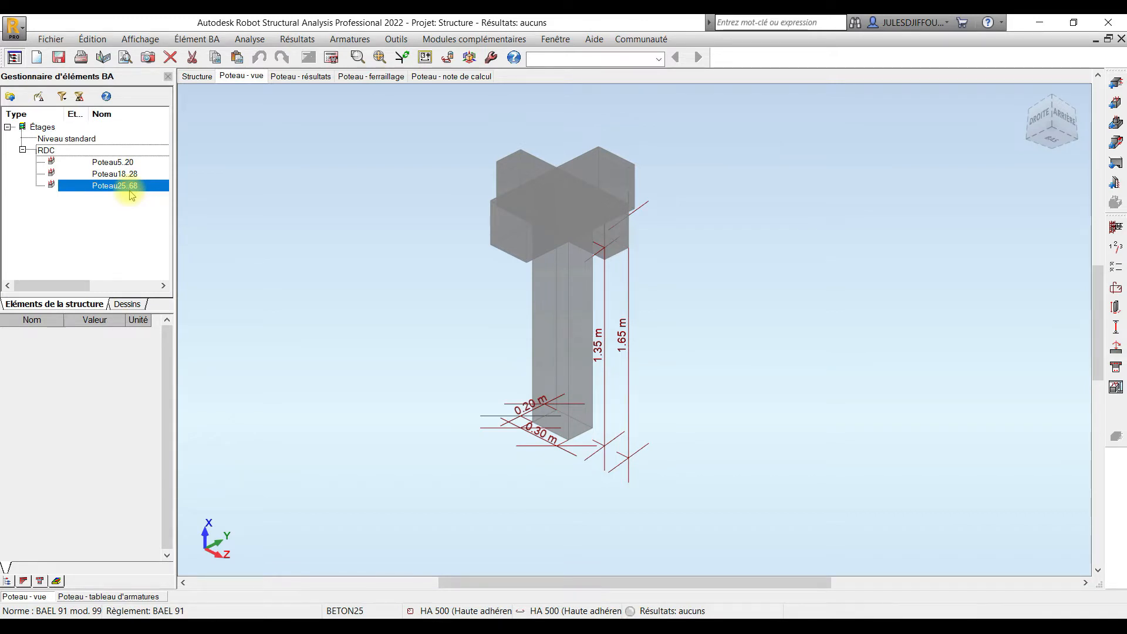
left_click(118, 165)
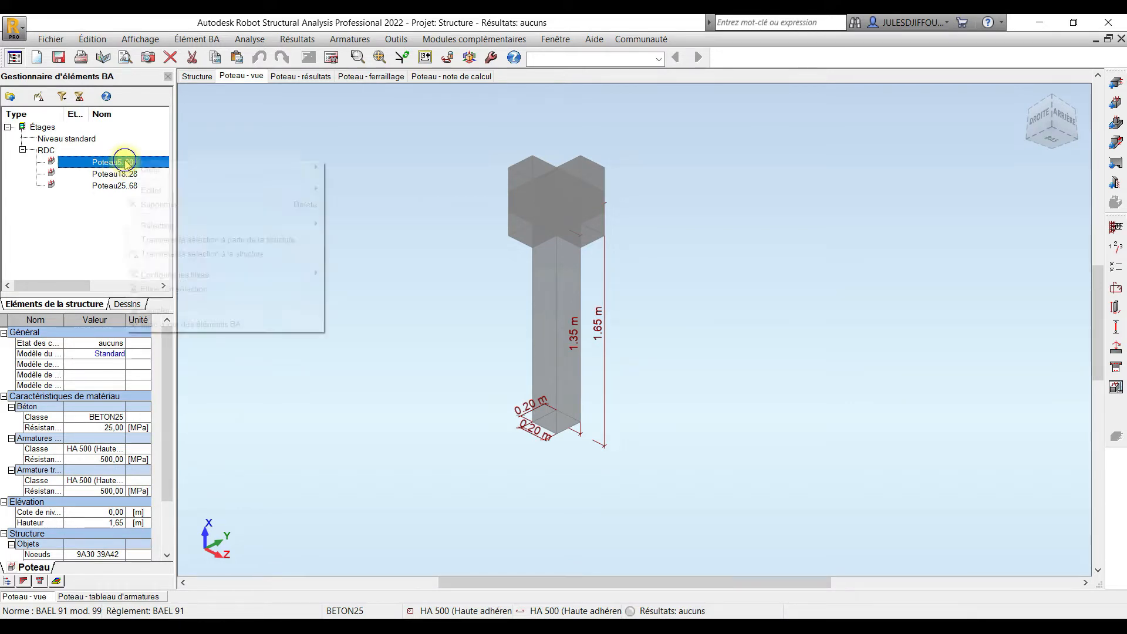
right_click(125, 163)
mouse_move(141, 191)
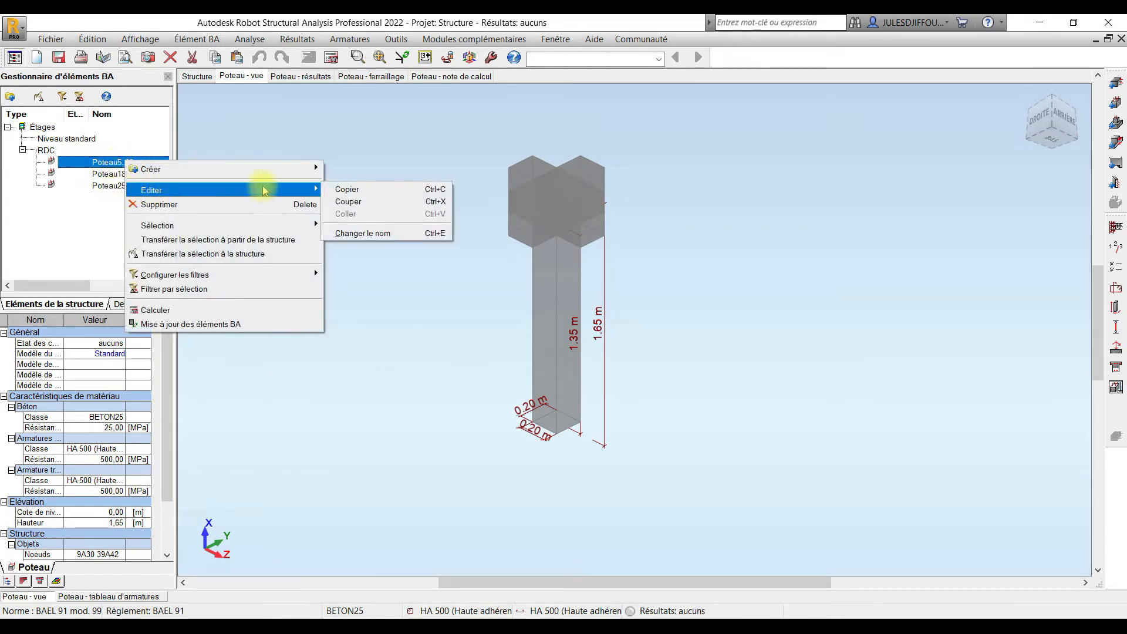
left_click(358, 232)
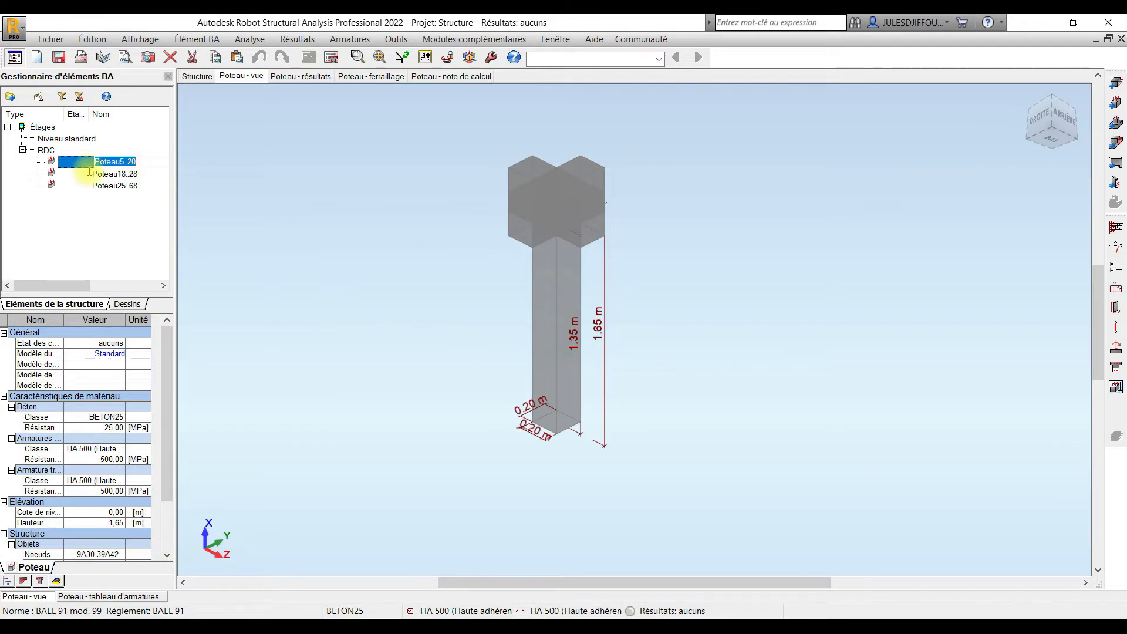
type("P")
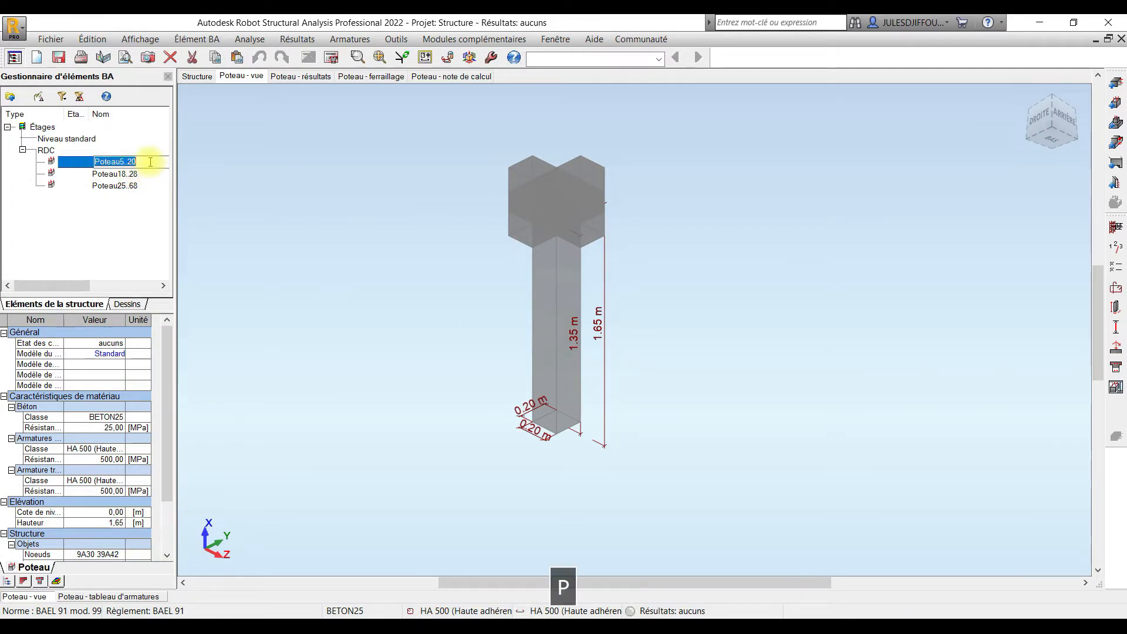
type("1")
key("BackSpace")
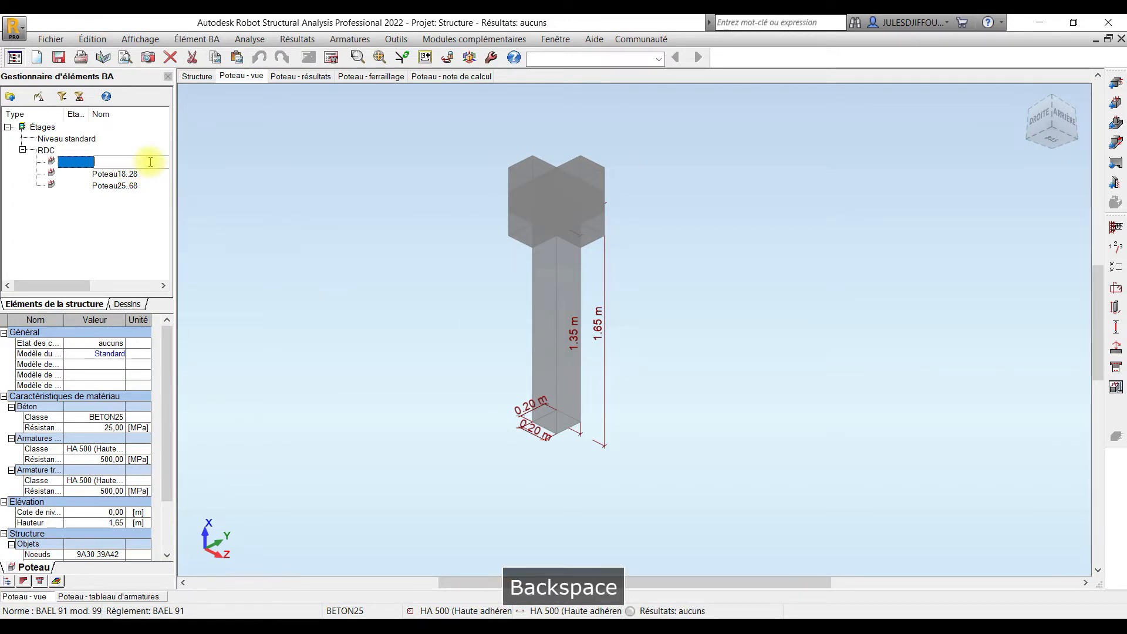
key("Caps_Lock")
type("P1")
key("Return")
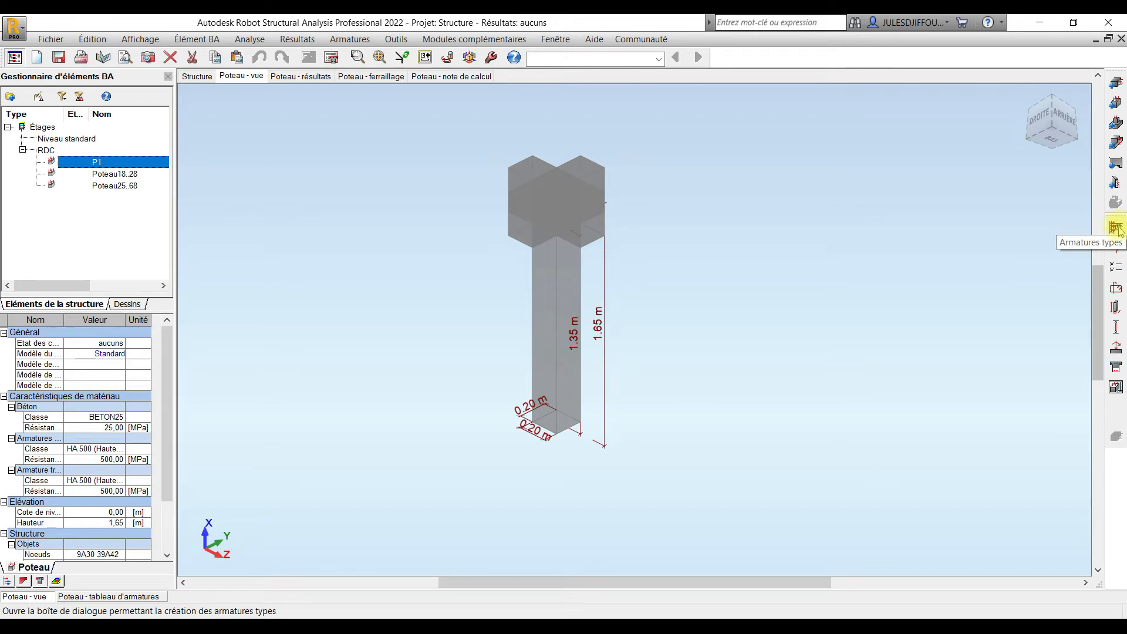
Confirm the storey parameters with level 0,00 m, cracking "peu préjudiciable" and a fire resistance of 0 h.
left_click(1117, 249)
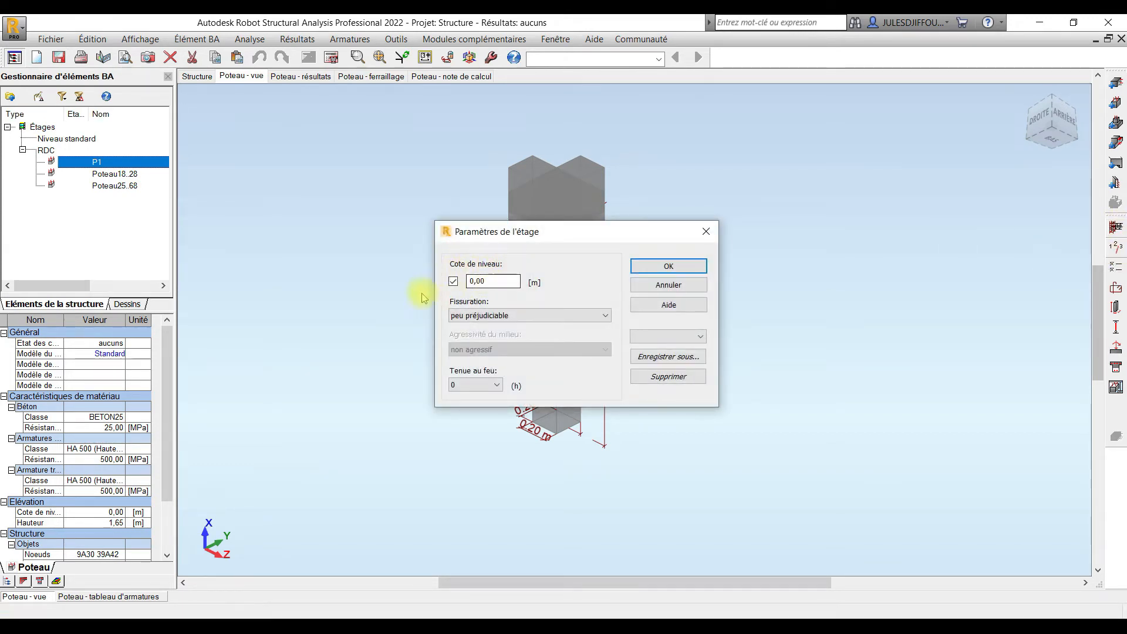
left_click(465, 320)
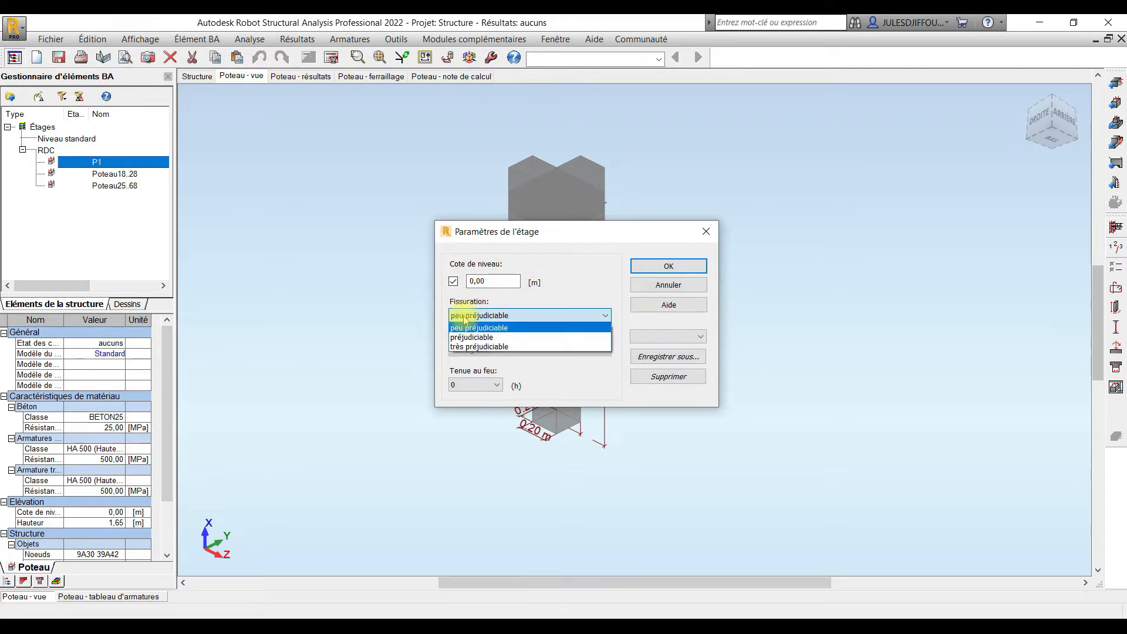
left_click(476, 317)
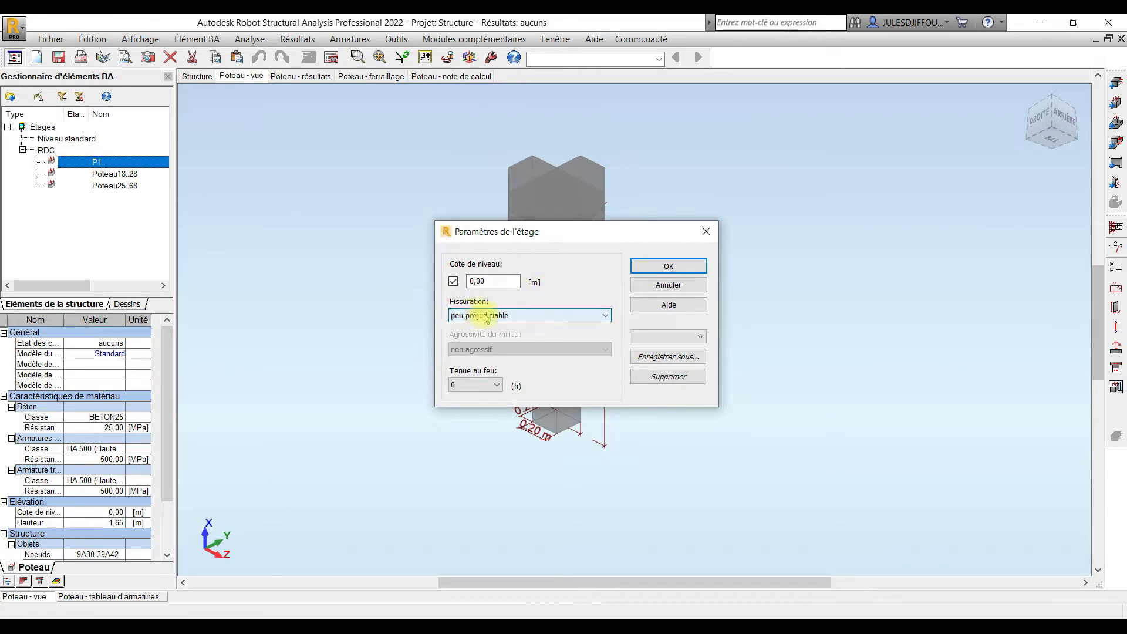
left_click(498, 385)
left_click(502, 385)
left_click(699, 337)
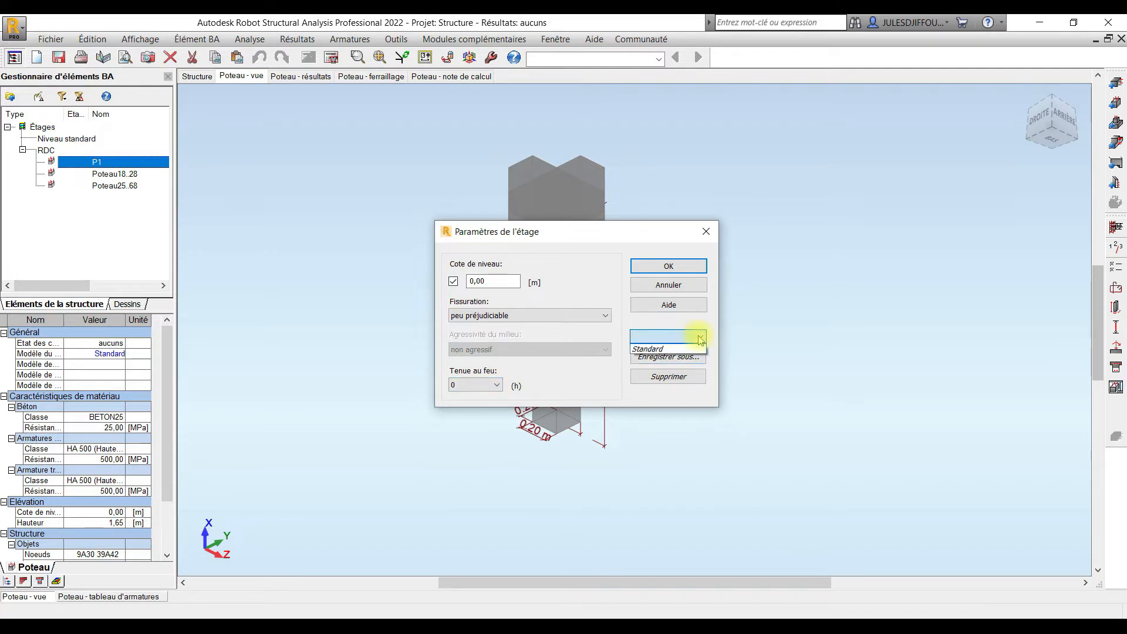
left_click(700, 337)
left_click(663, 265)
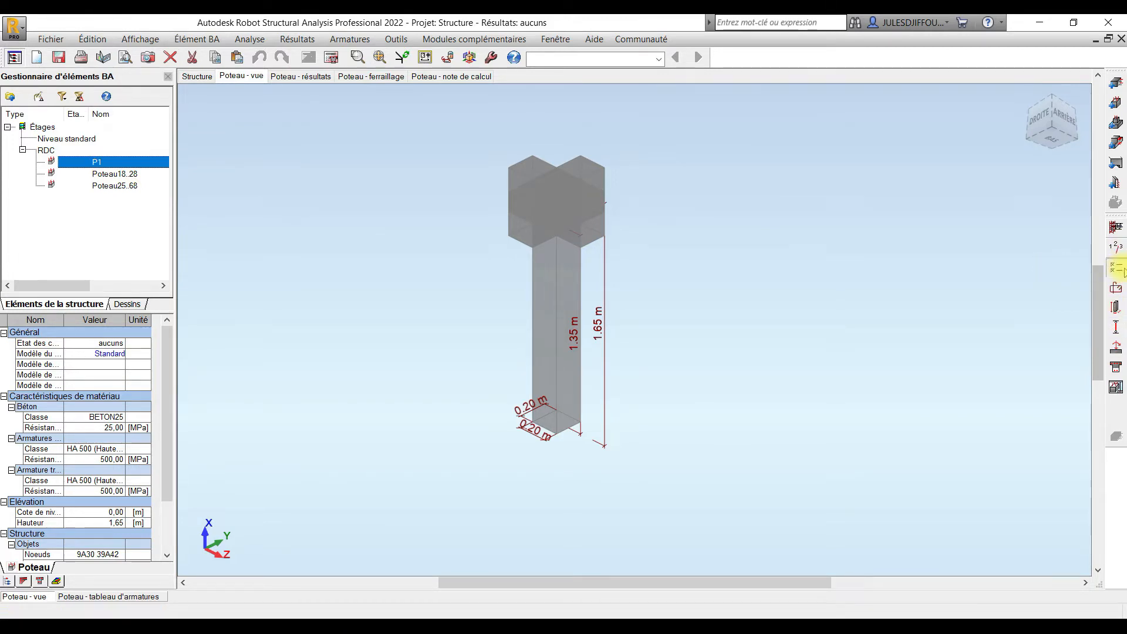
Load the saved "pt" calculation options for column P1 and review their concrete and longitudinal steel settings.
left_click(1118, 269)
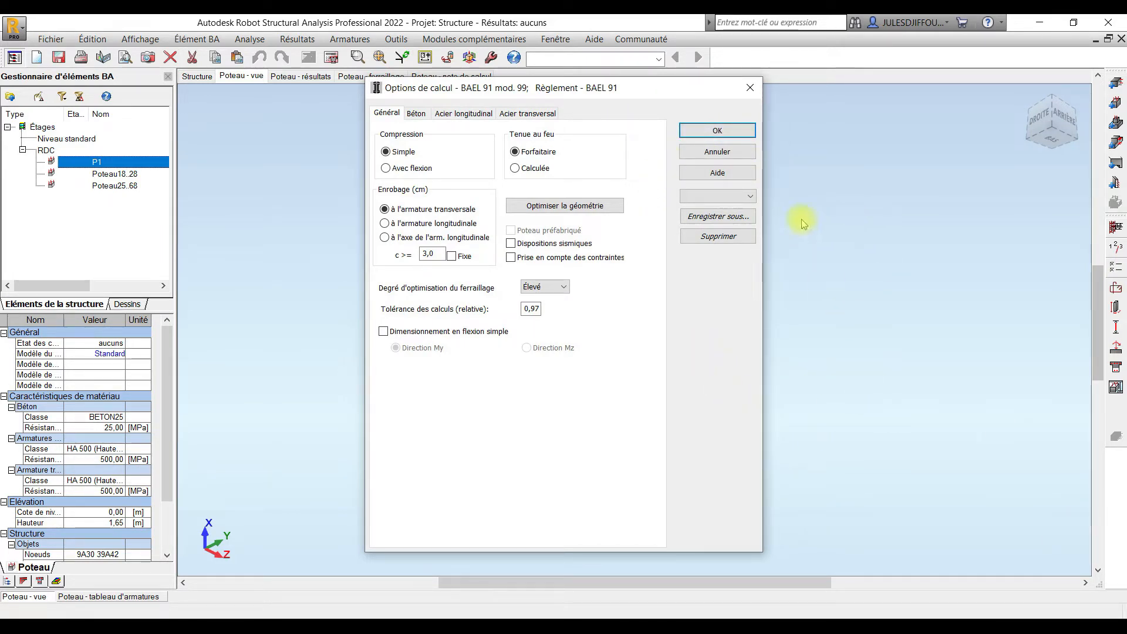
left_click(710, 196)
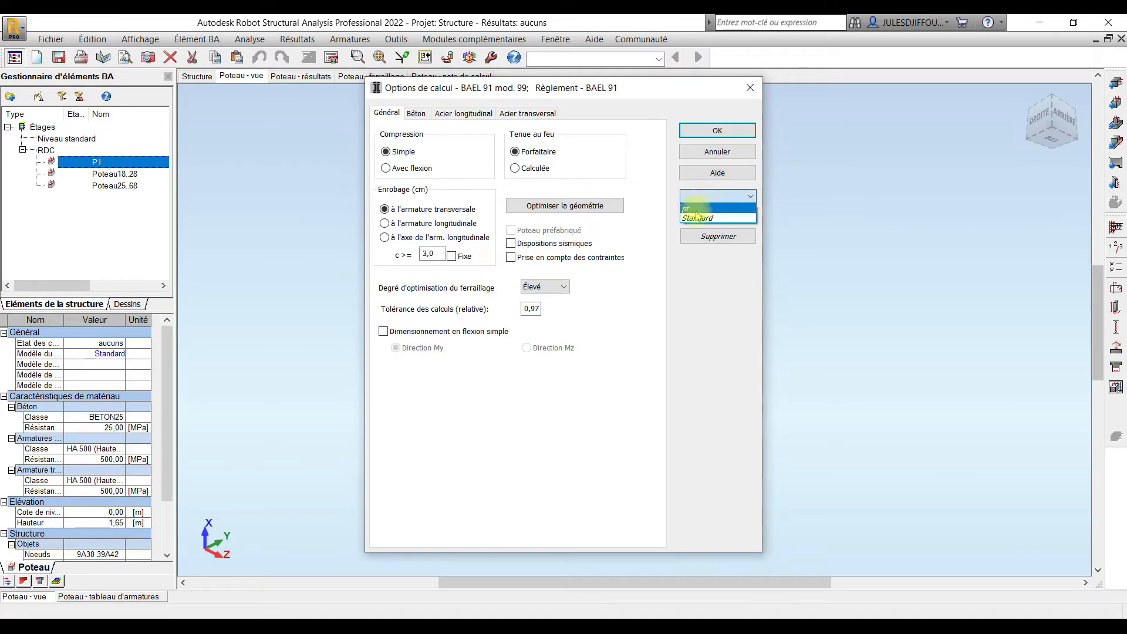
left_click(695, 209)
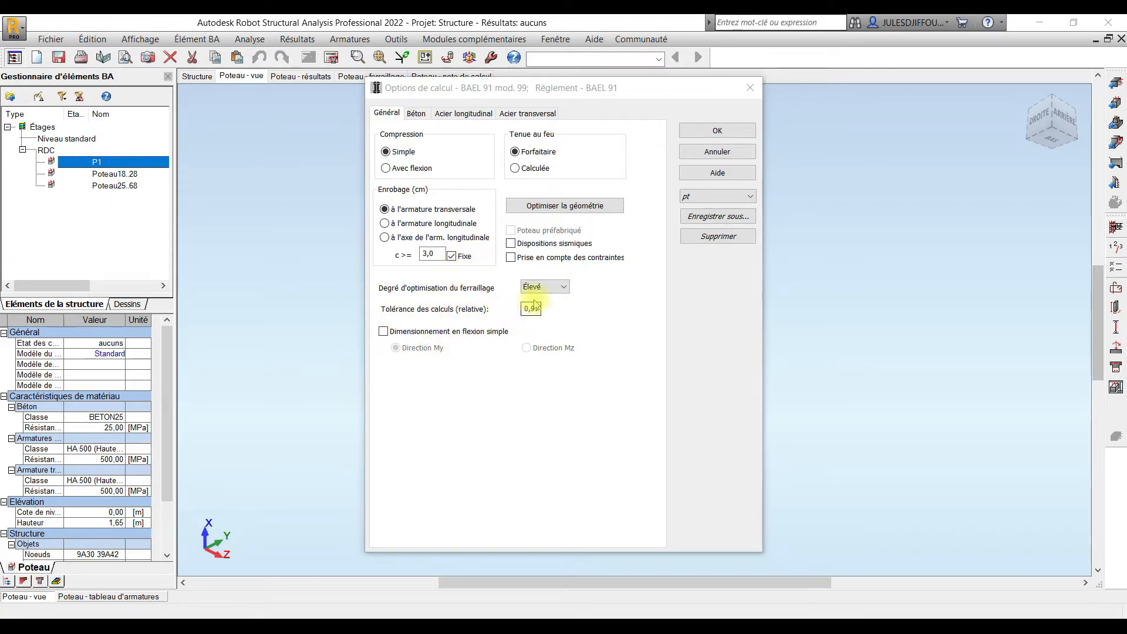
left_click(416, 113)
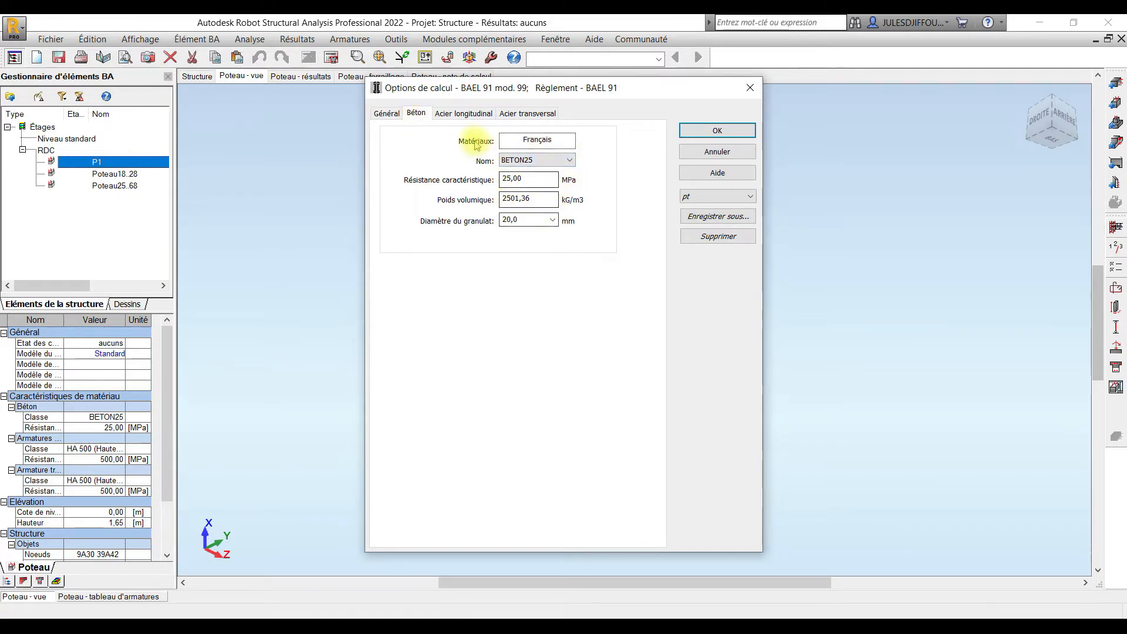
left_click(455, 113)
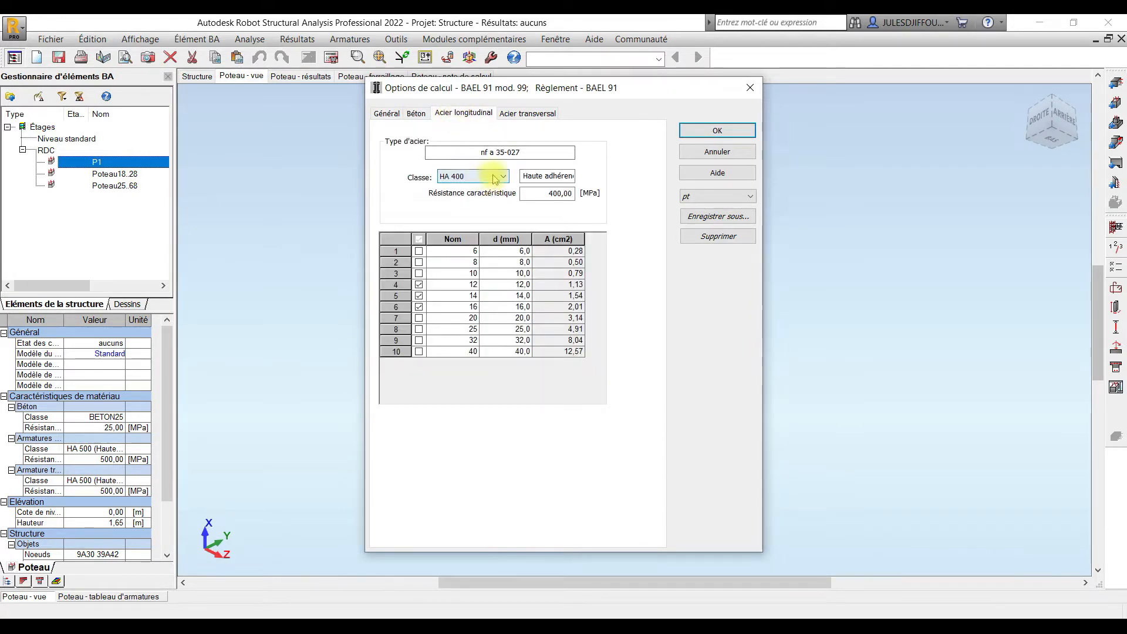
left_click(503, 176)
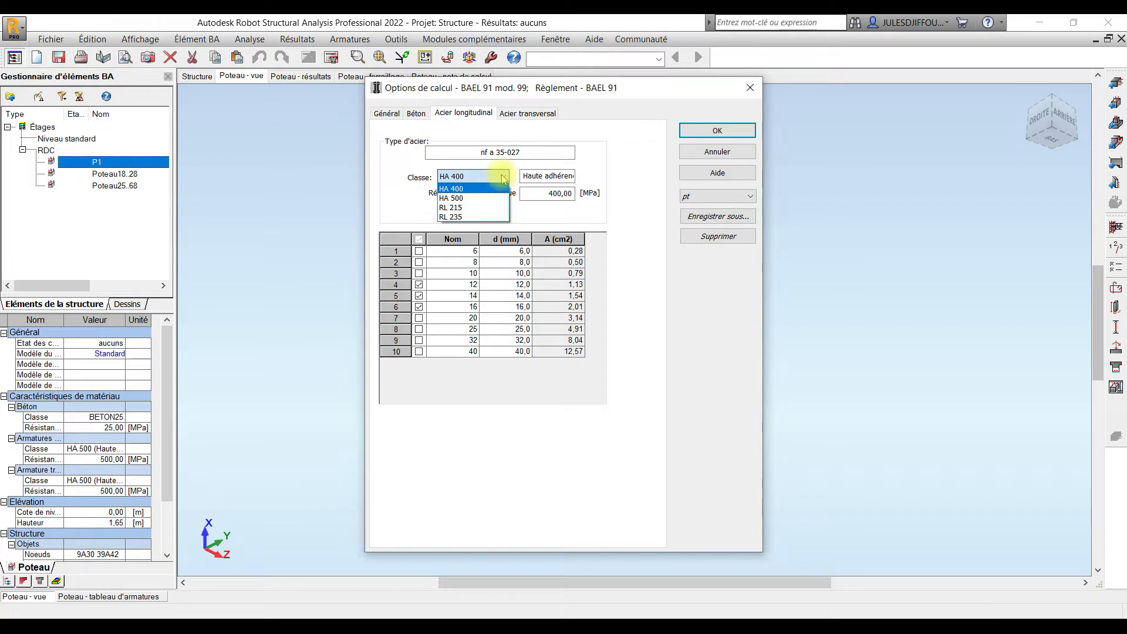
left_click(503, 177)
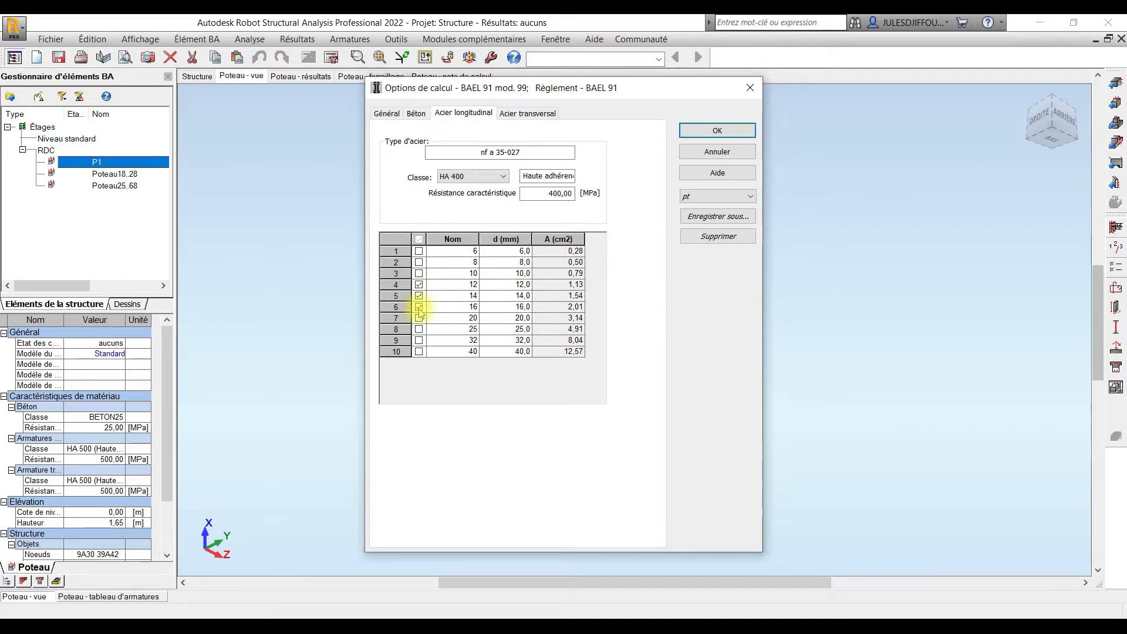
Set the transverse steel class to RL 235 and allow only the 6 mm bar diameter.
left_click(517, 115)
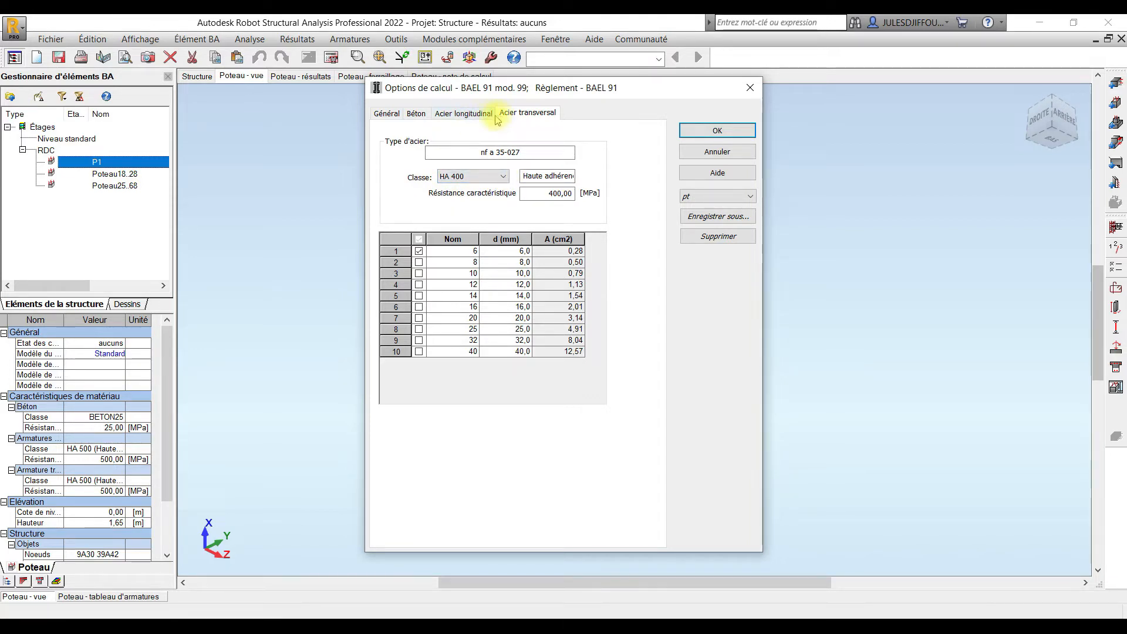
left_click(504, 177)
left_click(504, 177)
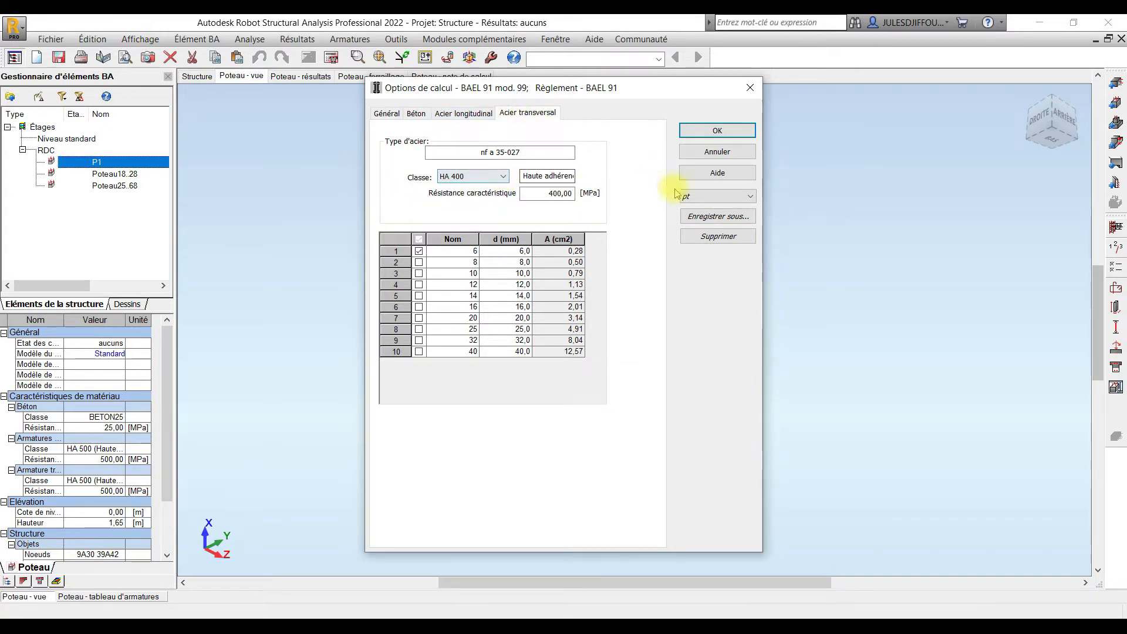
left_click(1066, 610)
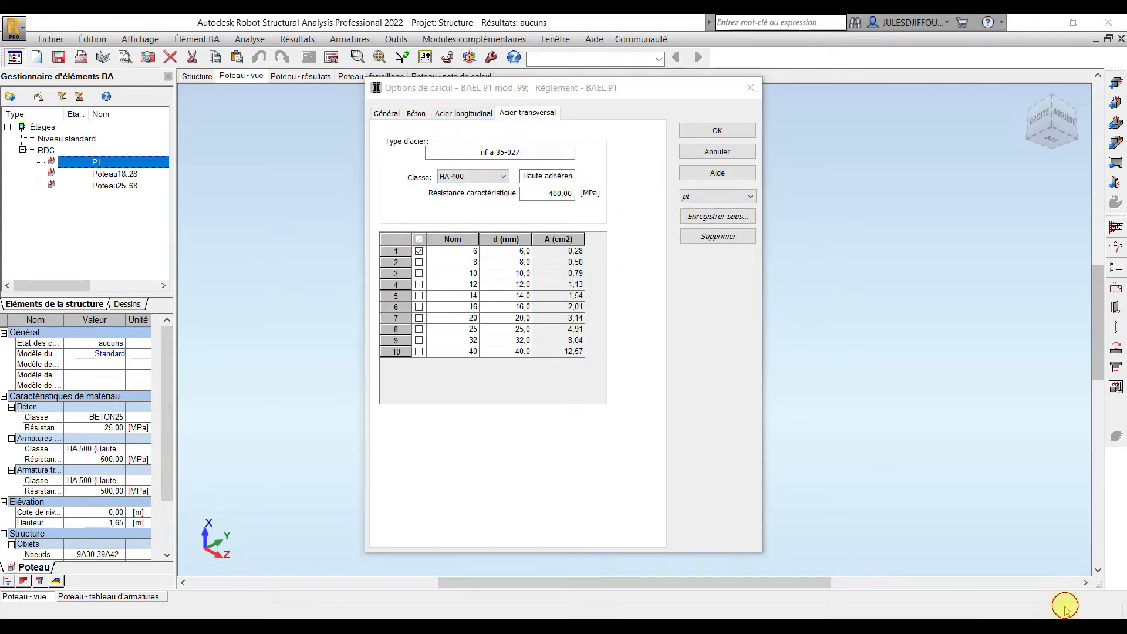
left_click(491, 176)
left_click(477, 217)
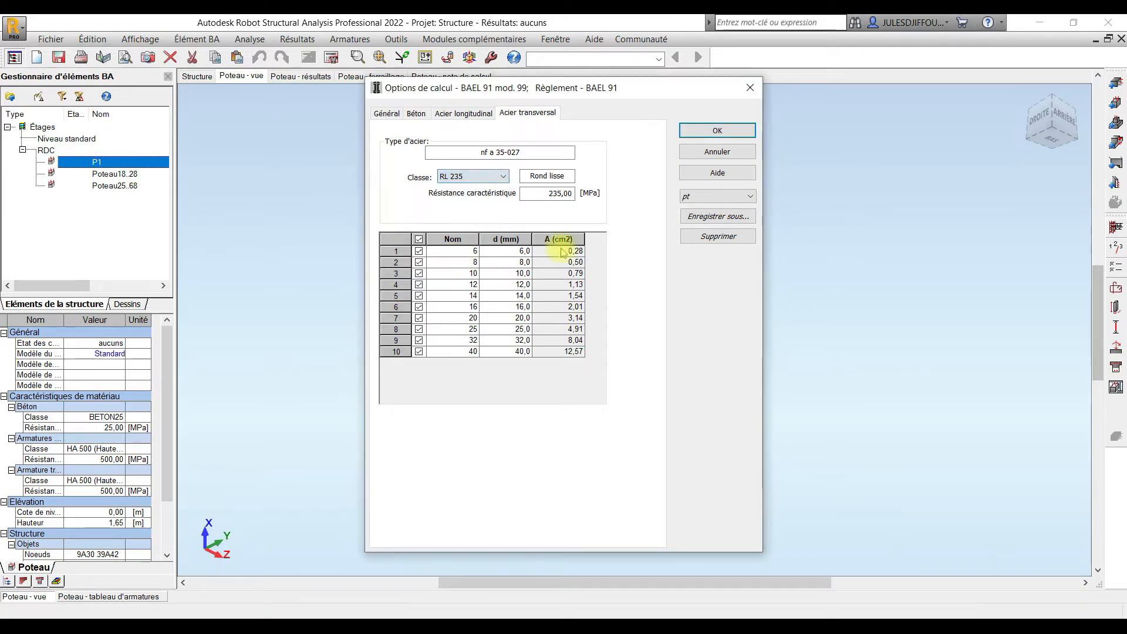
left_click(1066, 609)
left_click(418, 239)
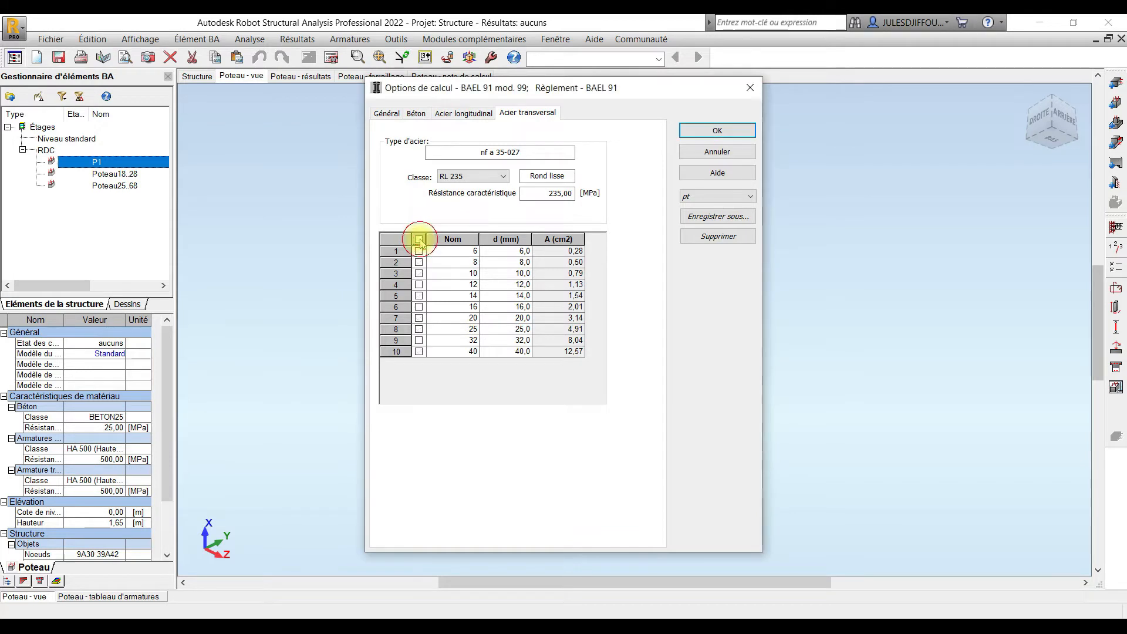
left_click(419, 262)
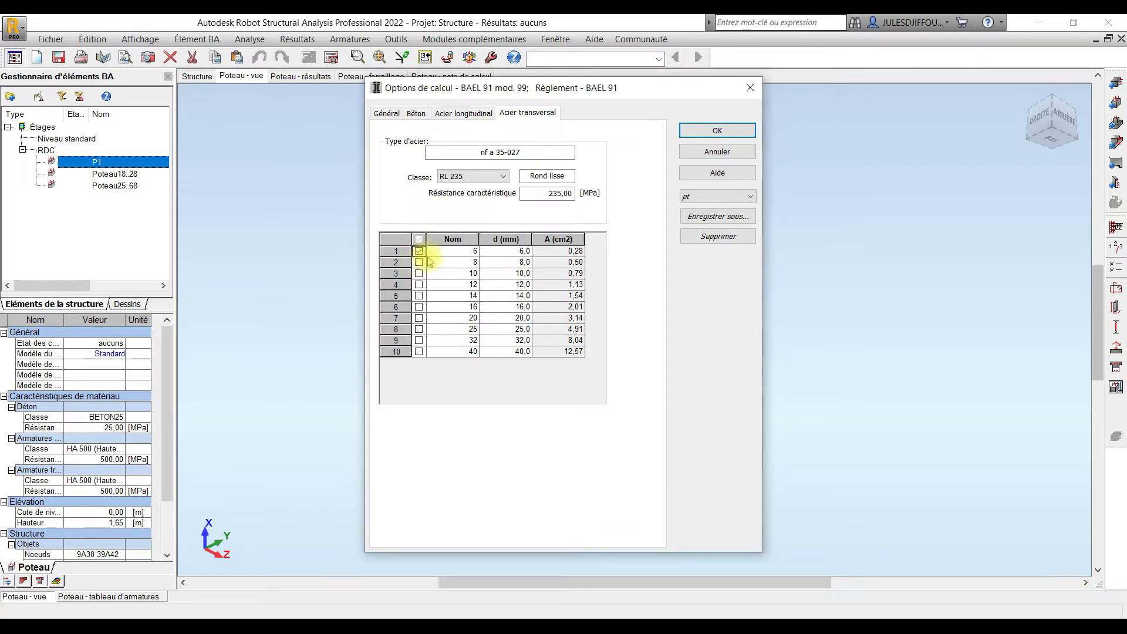
Save the calculation options under the name "pt" and apply them to column P1.
left_click(715, 216)
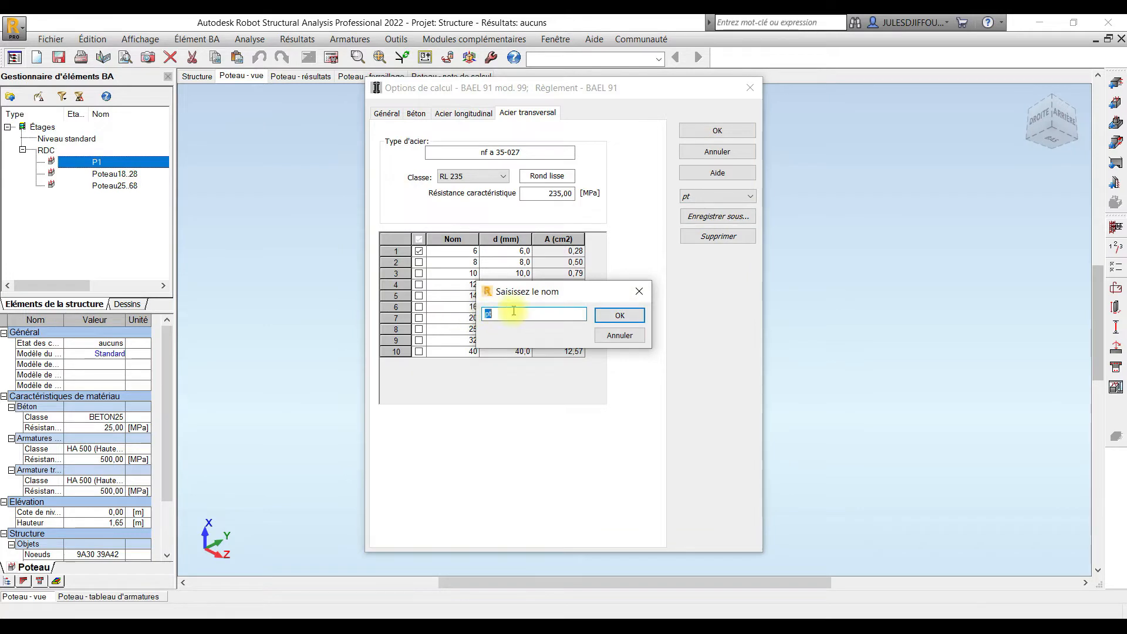
left_click(606, 315)
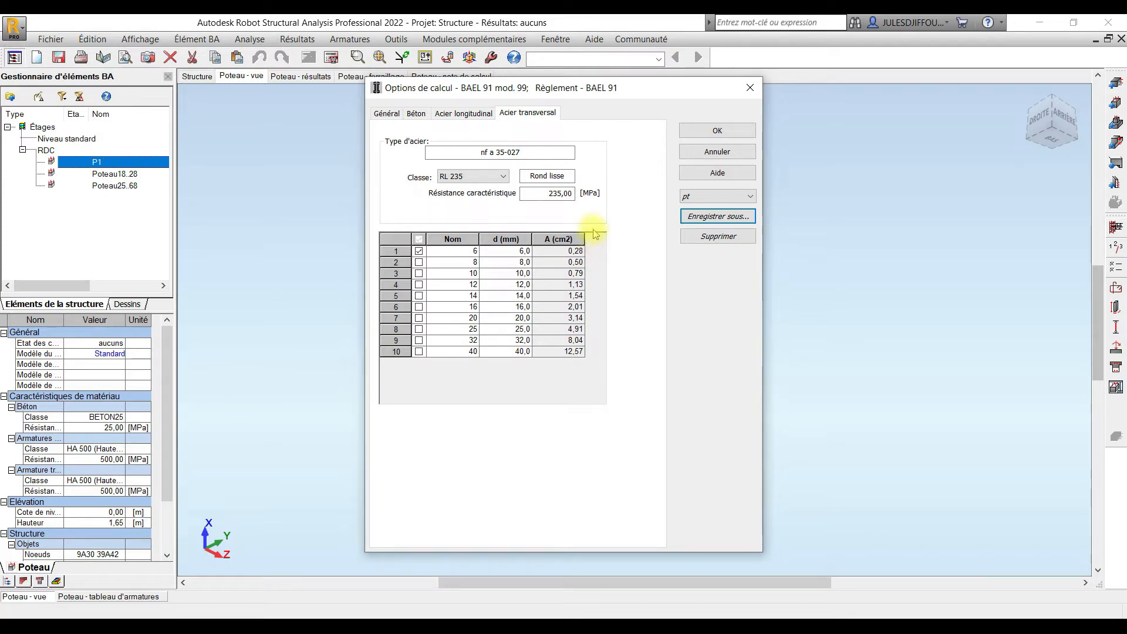
left_click(702, 130)
Load the saved "pt" reinforcement layout for column P1, review its main, transverse, construction and shape settings, and apply it.
left_click(1116, 289)
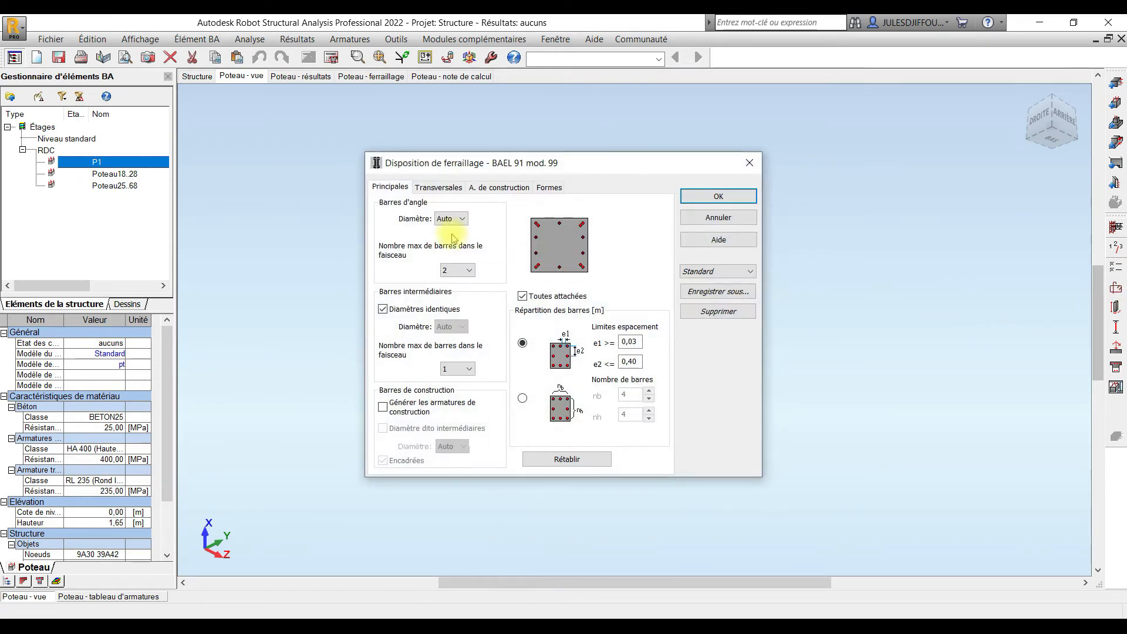
left_click(716, 271)
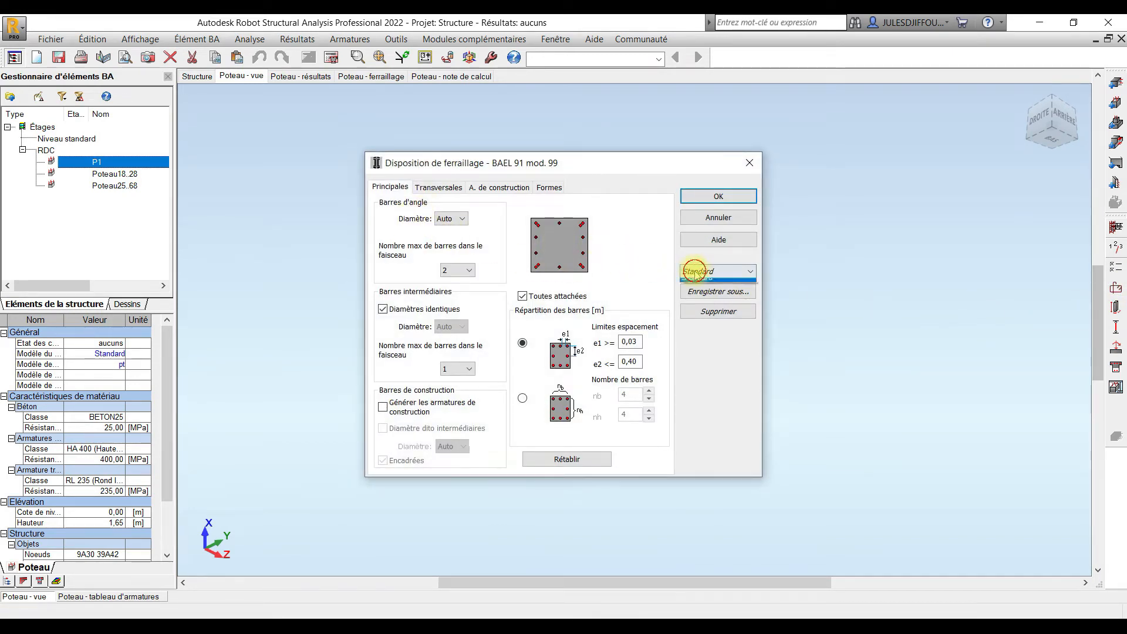
left_click(704, 291)
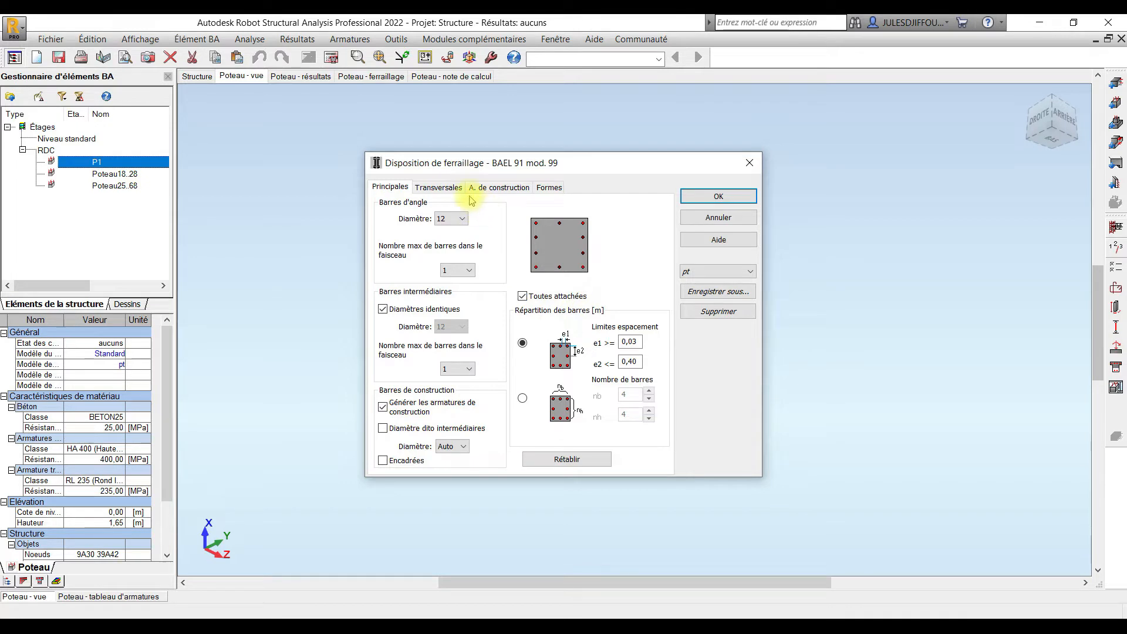
left_click(439, 187)
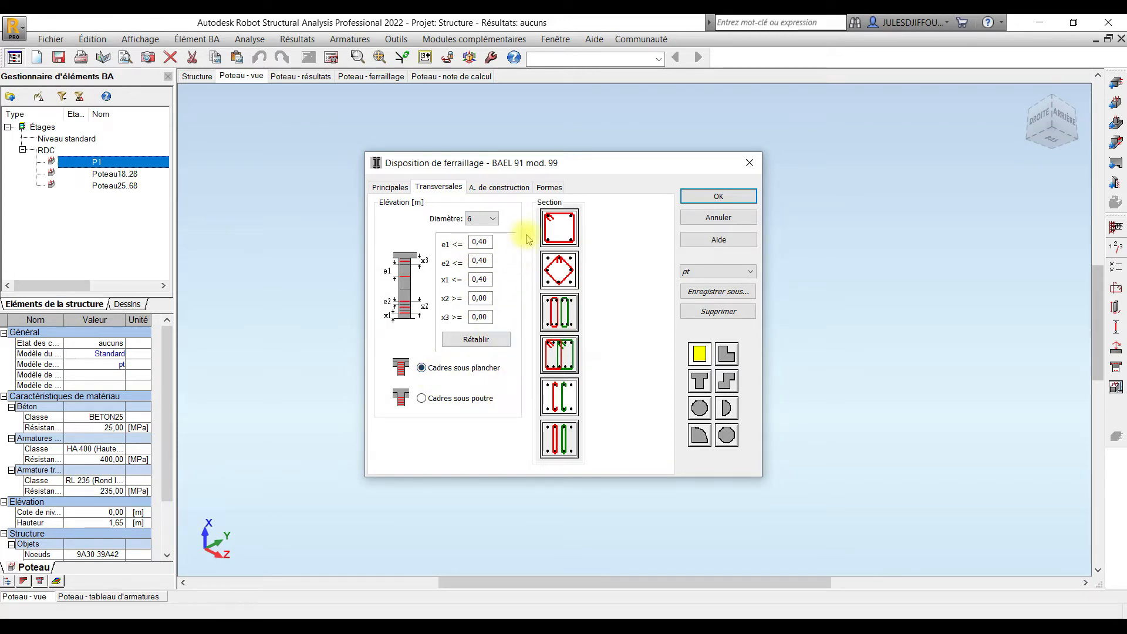
left_click(481, 187)
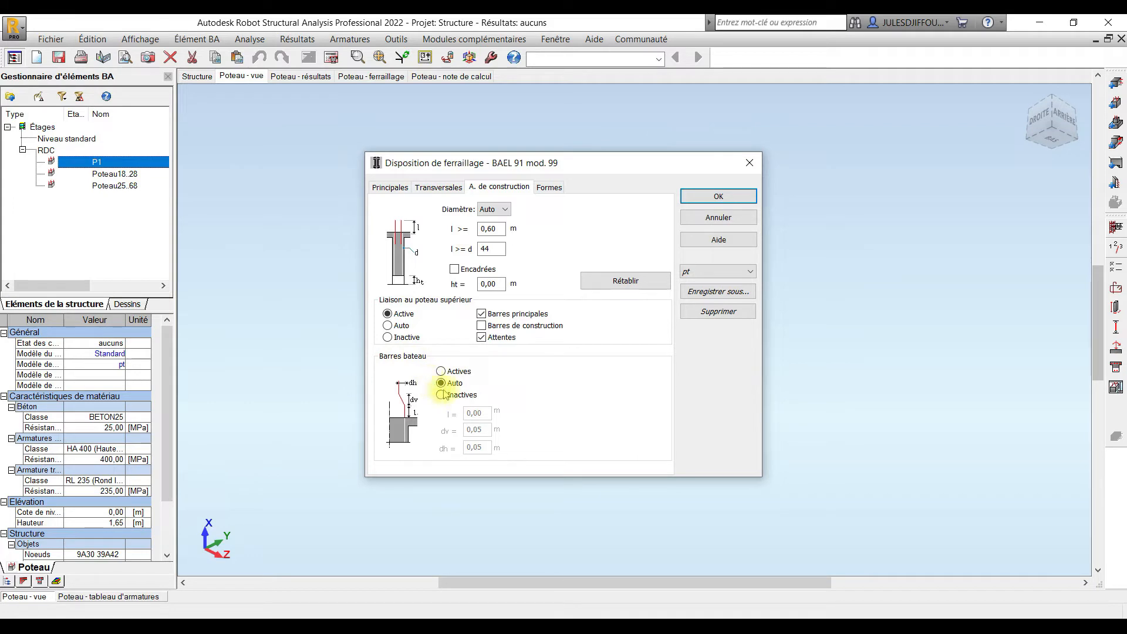
left_click(546, 187)
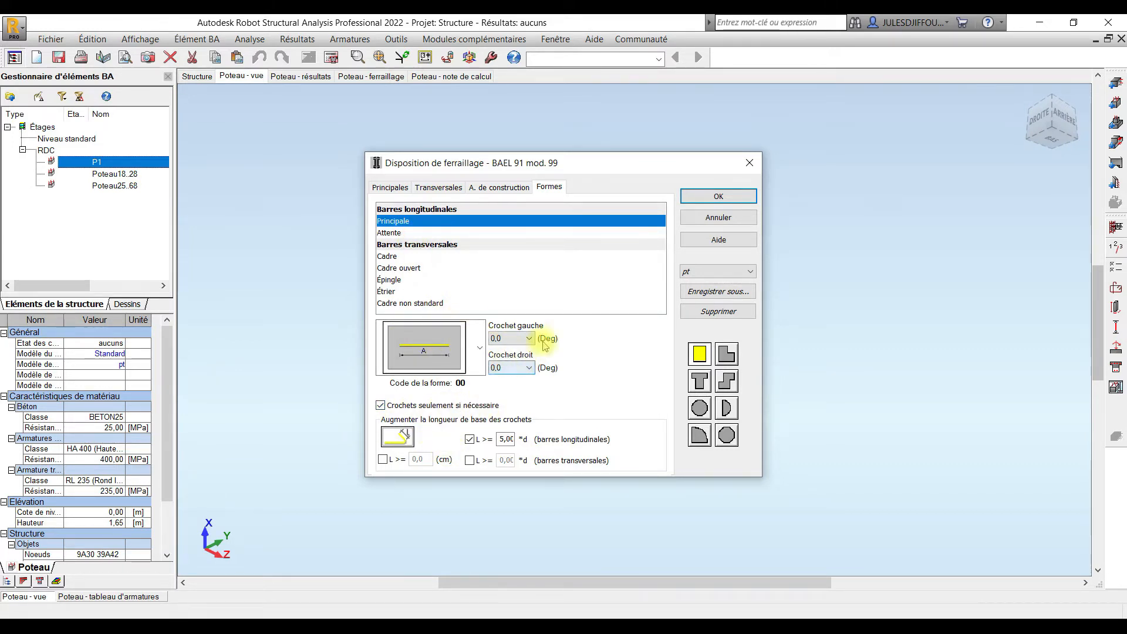
left_click(386, 234)
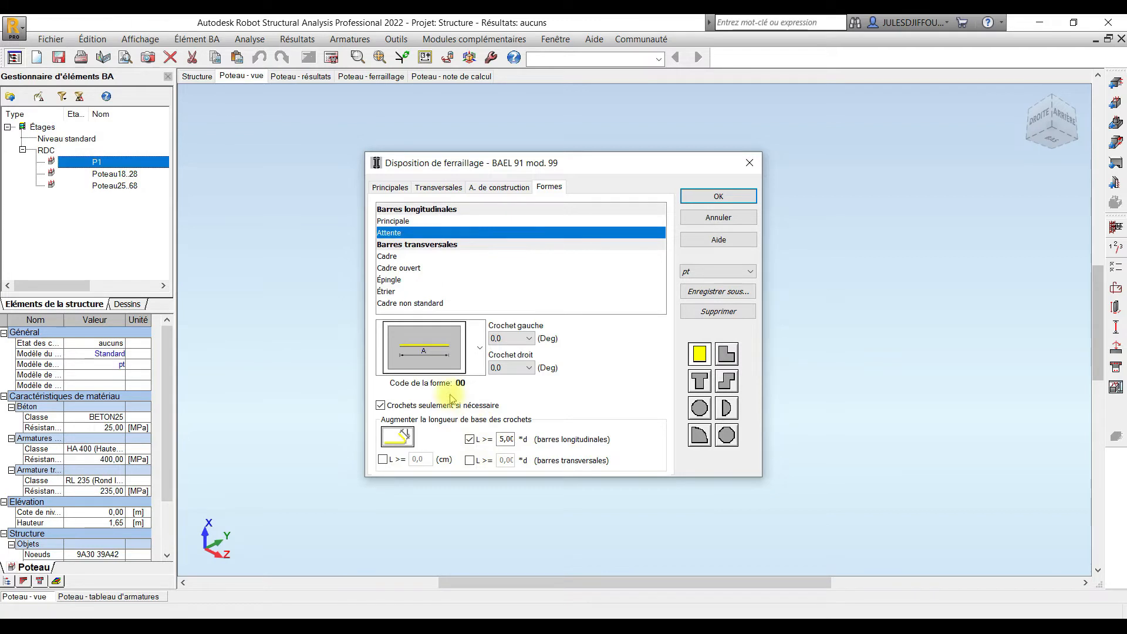
left_click(720, 198)
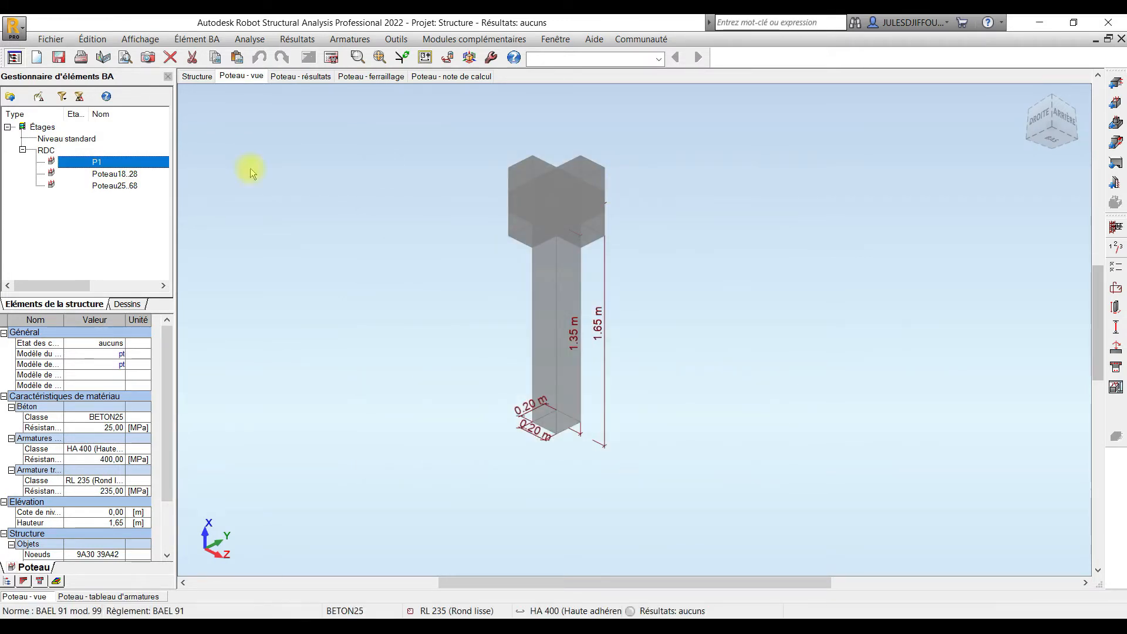
Check column P1's geometry, then activate buckling in direction Z and apply it.
left_click(1115, 304)
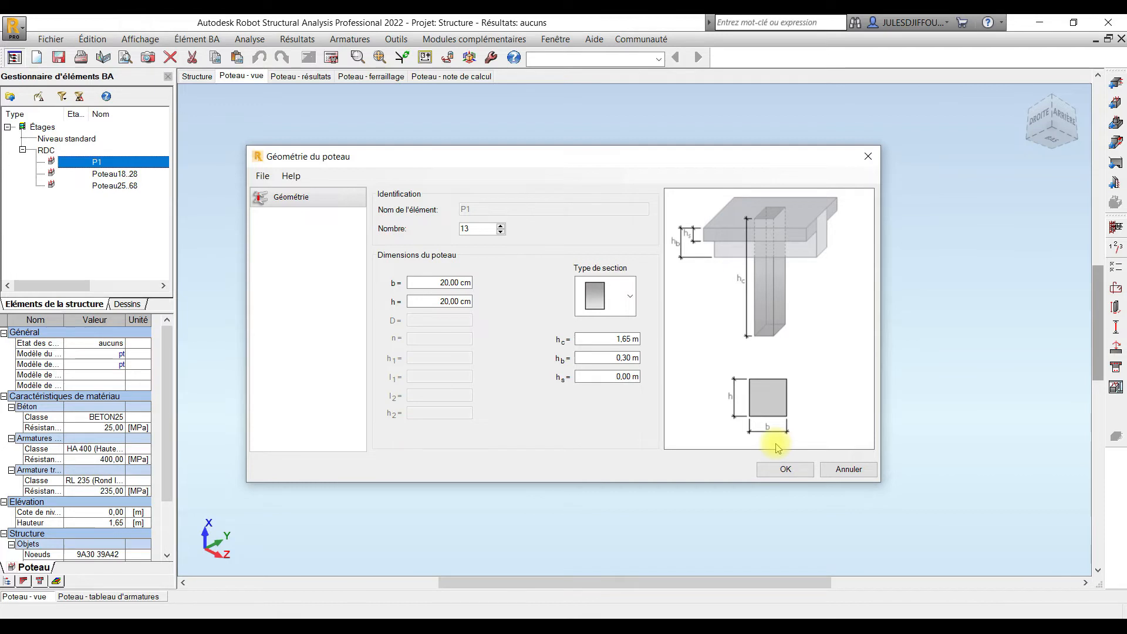
left_click(881, 164)
left_click(1115, 324)
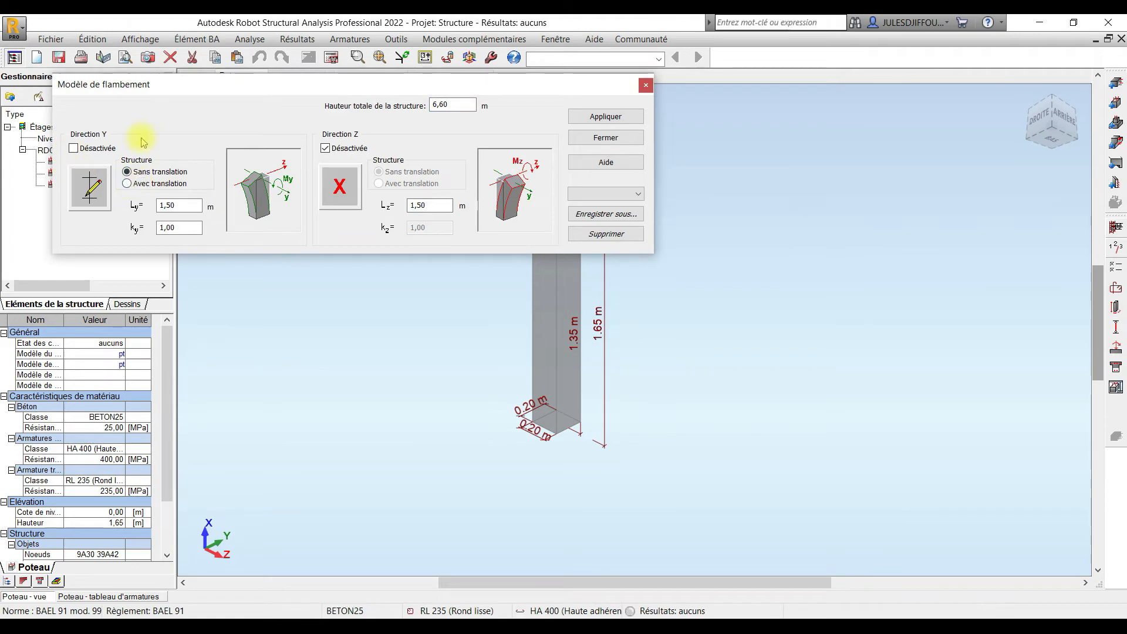
left_click(325, 148)
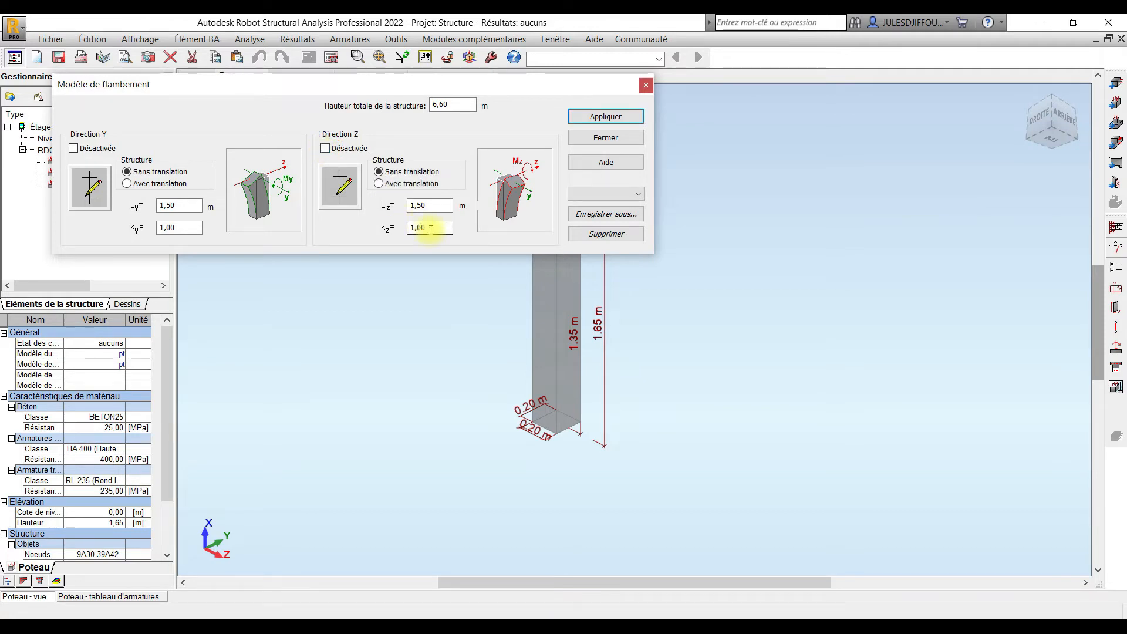
left_click(609, 117)
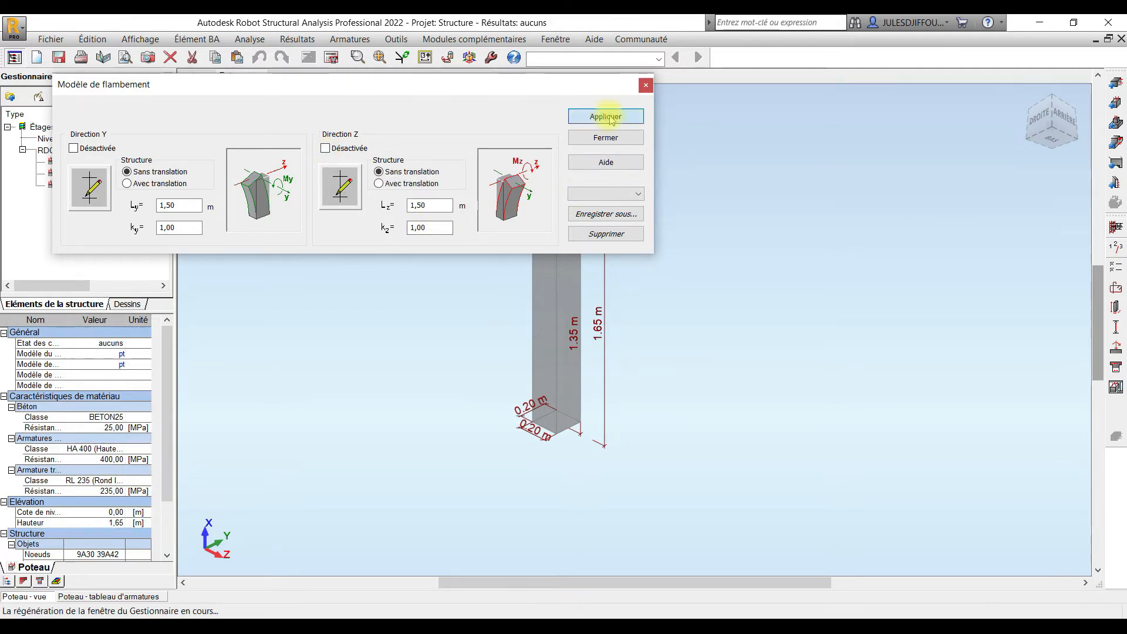
Load the saved "pt" buckling model with kz 0,70 for column P1, apply it and close the settings.
left_click(602, 194)
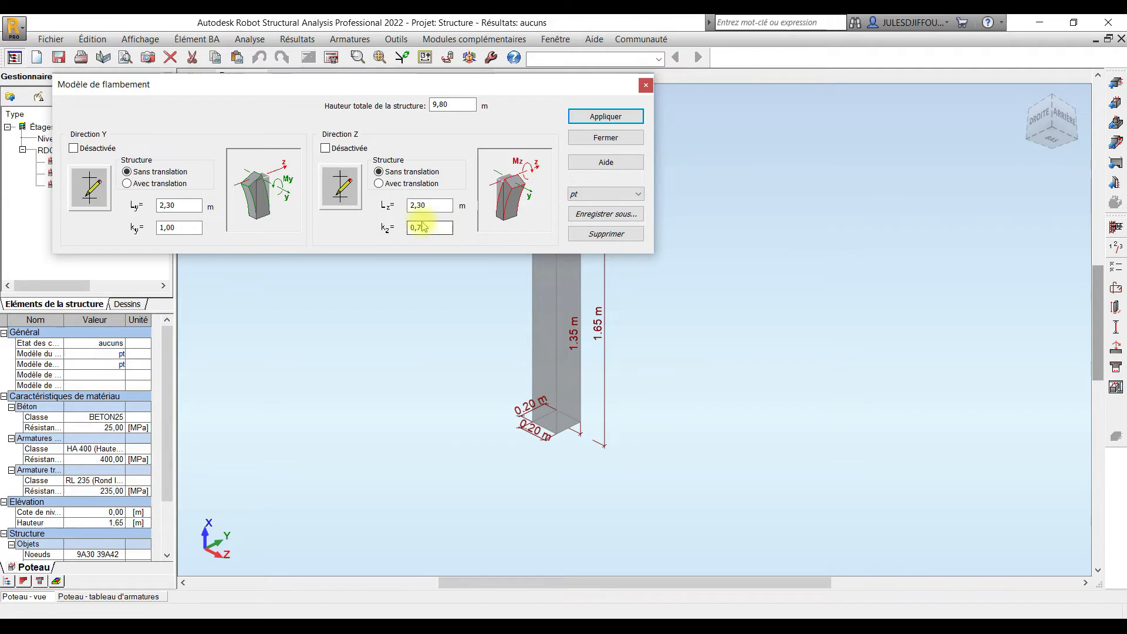
left_click(1067, 612)
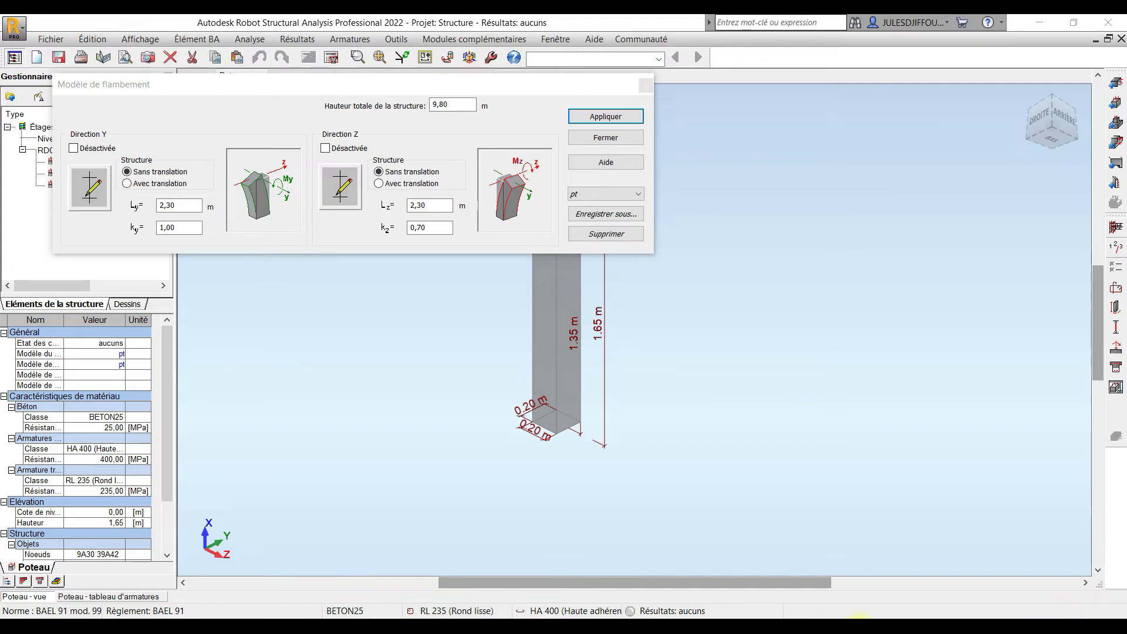
left_click(443, 227)
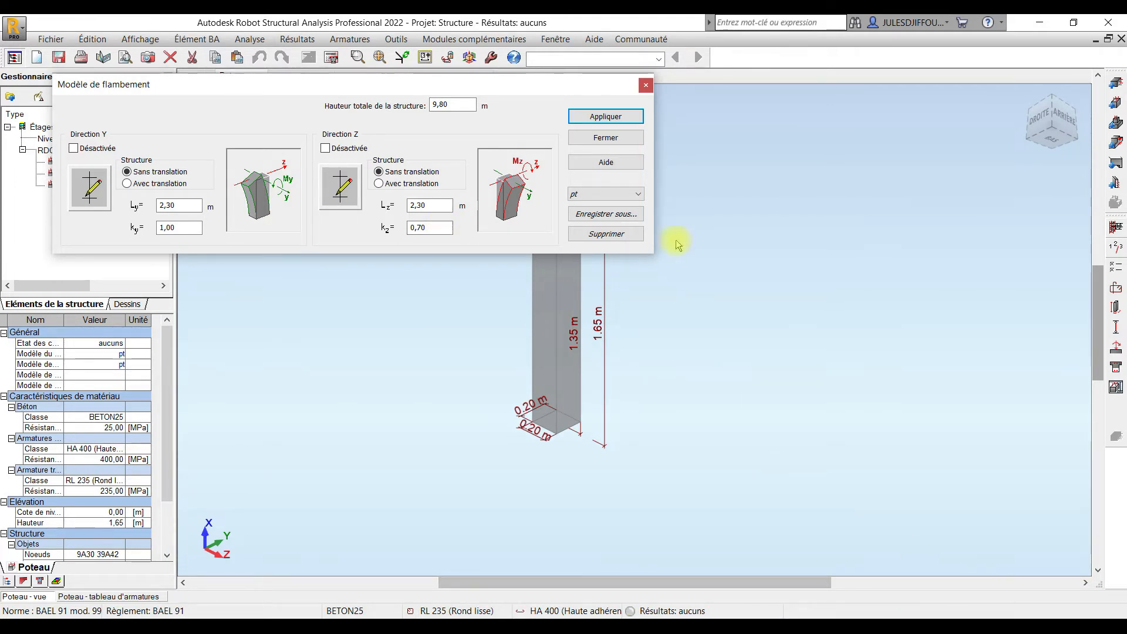
left_click(604, 116)
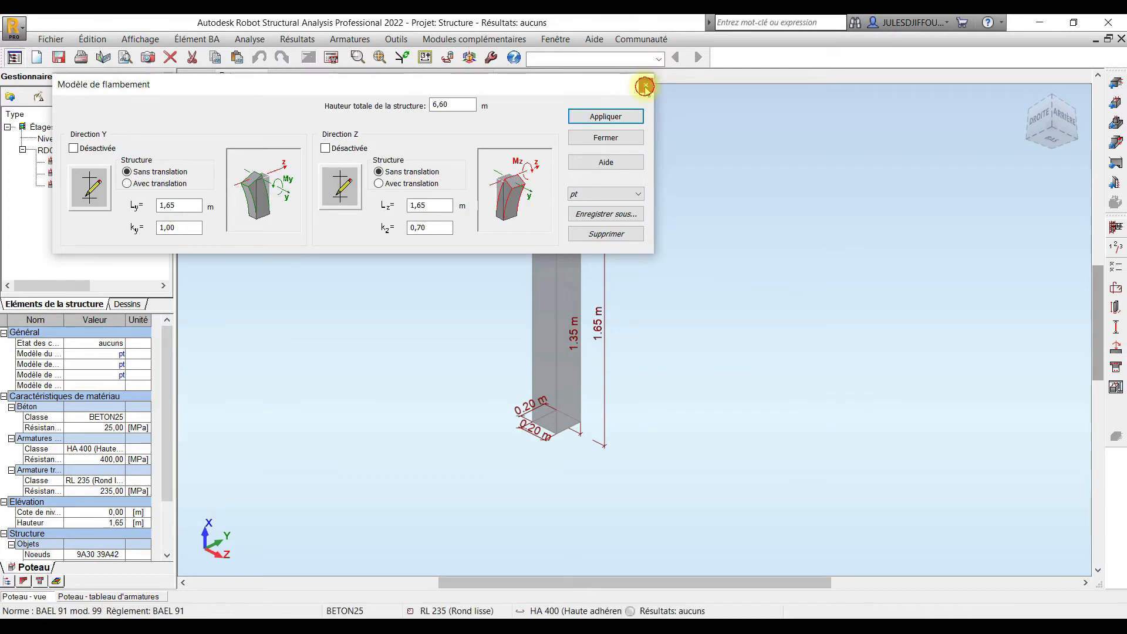
left_click(645, 87)
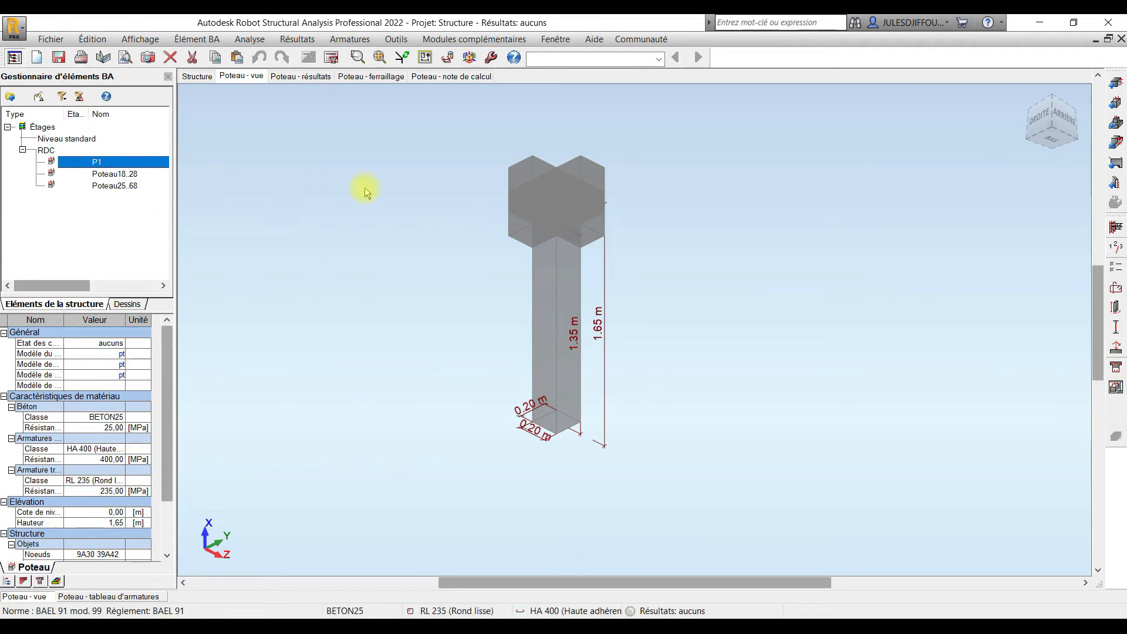
Calculate column P1's reinforcement with drawing generation enabled, view the execution drawing and return to the column view.
left_click(338, 59)
left_click(450, 330)
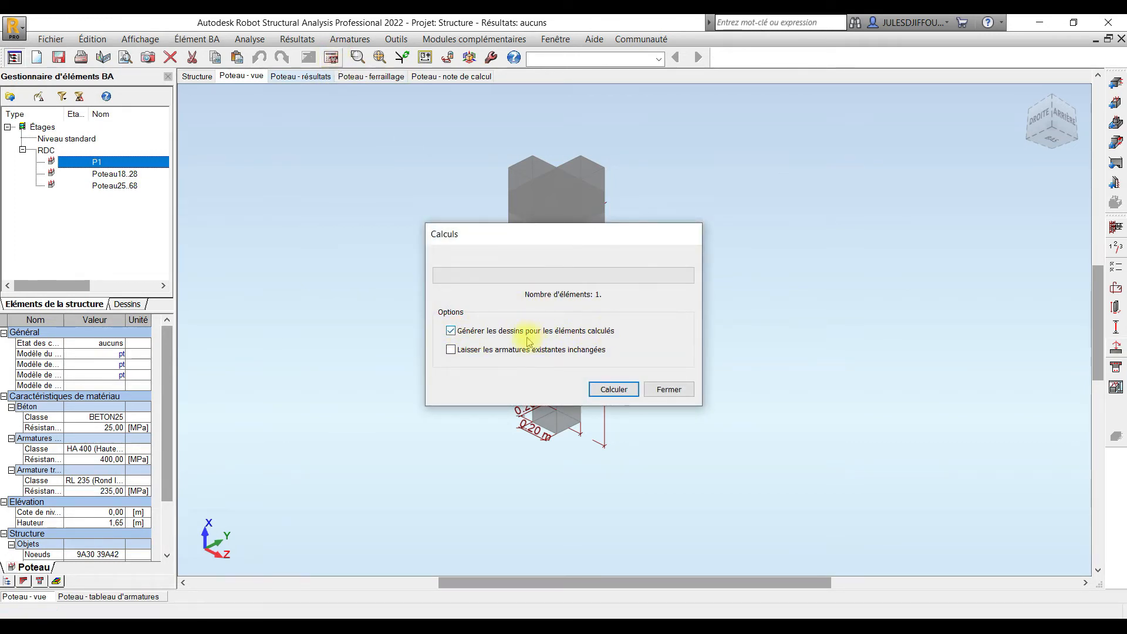
left_click(617, 390)
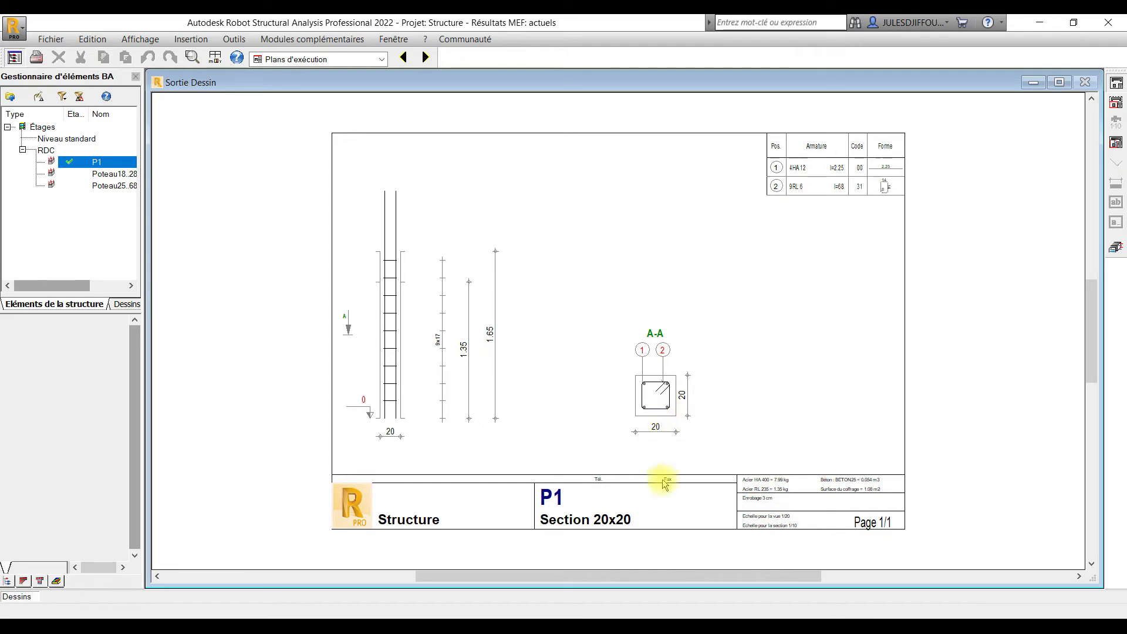
left_click(1115, 247)
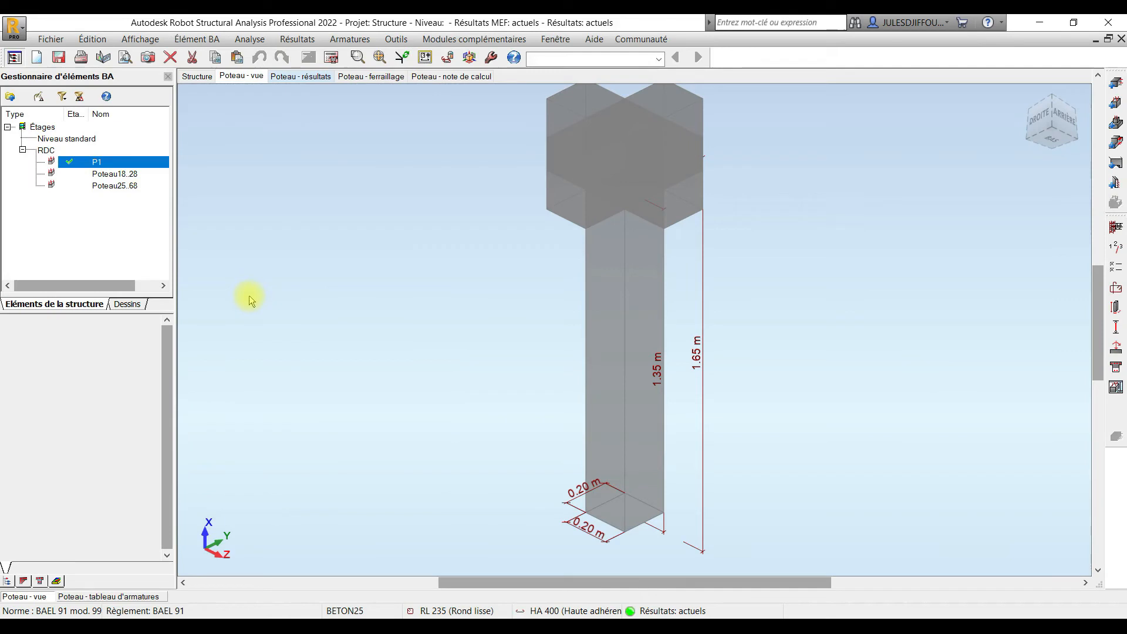
left_click(112, 175)
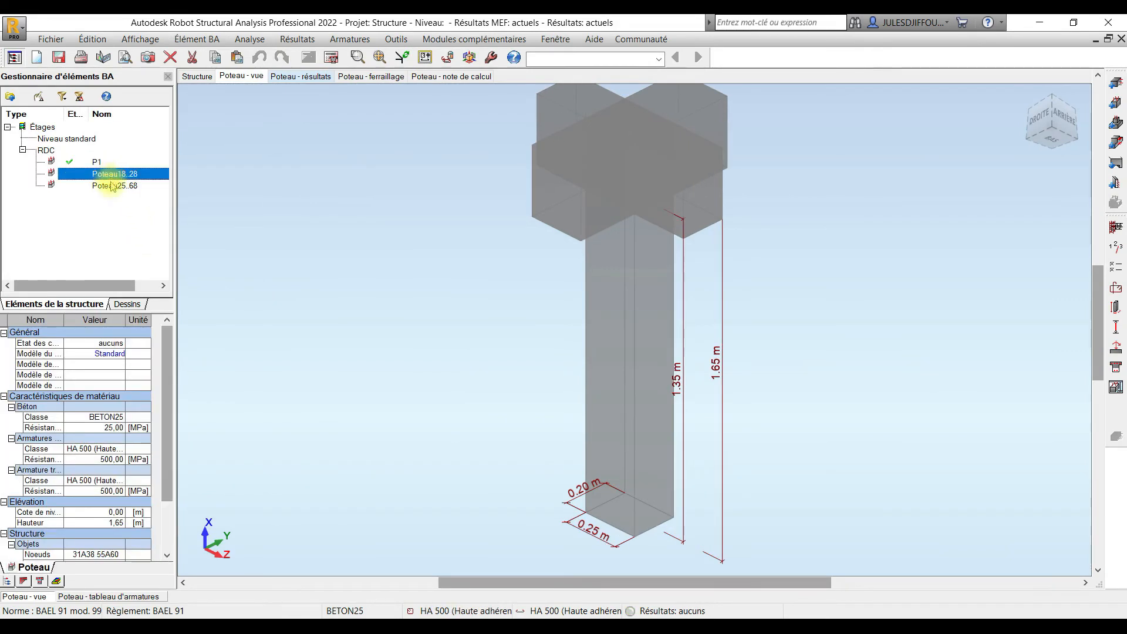
left_click(118, 187, "ctrl")
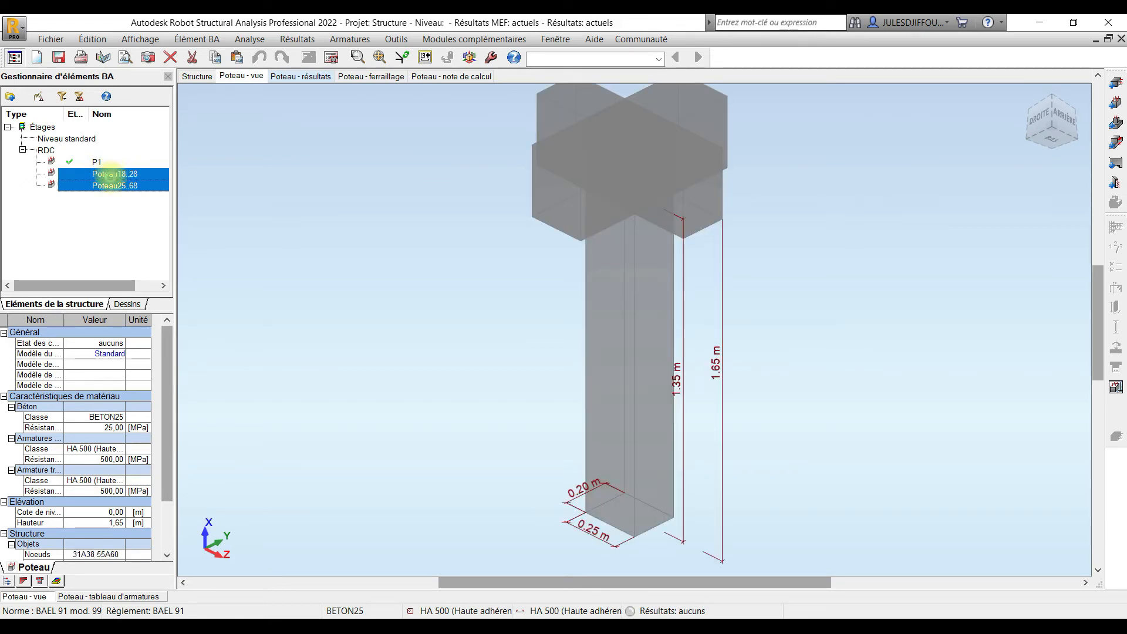
left_click(106, 185)
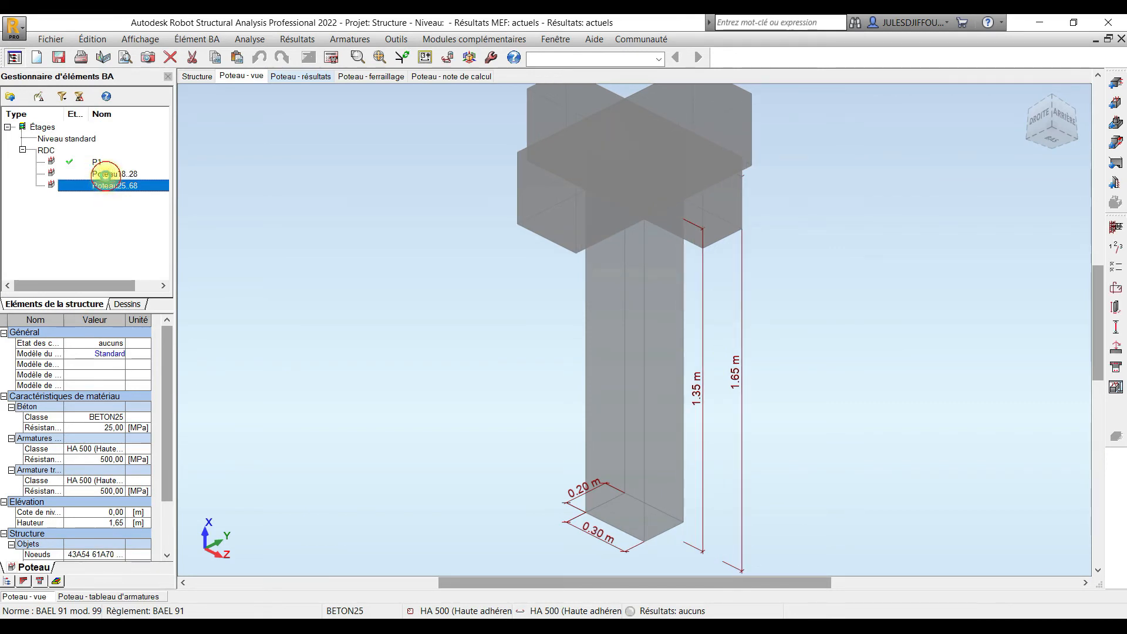
left_click(105, 174, "ctrl")
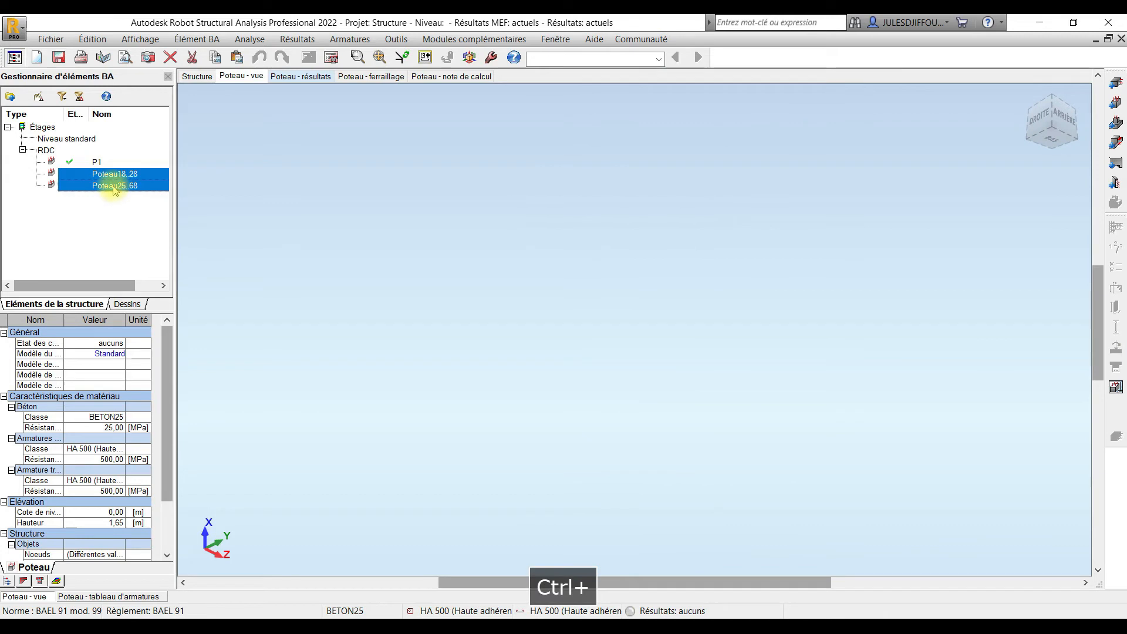
Rename column Poteau18..28 in the RDC storey as P2.
left_click(111, 174)
right_click(117, 175)
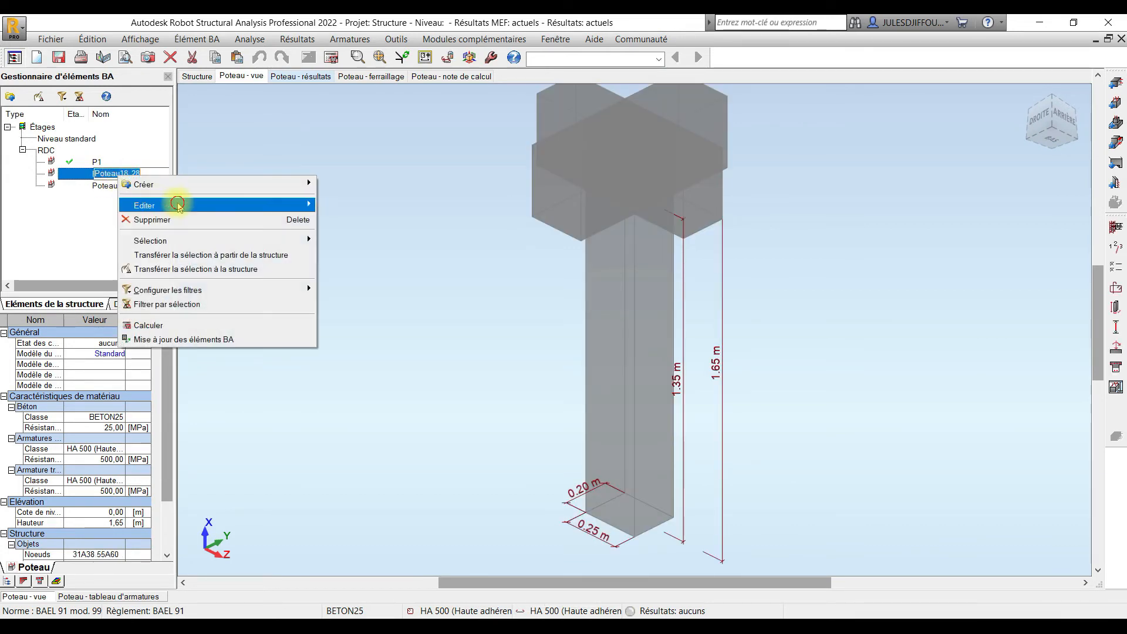
left_click(179, 205)
left_click(352, 249)
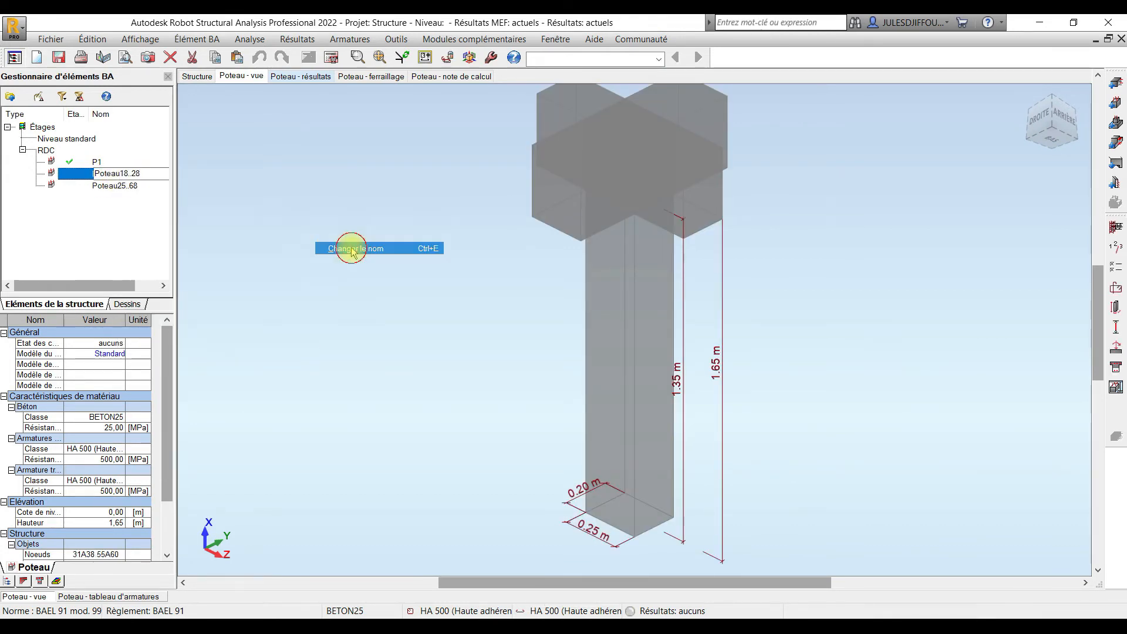
type("P2")
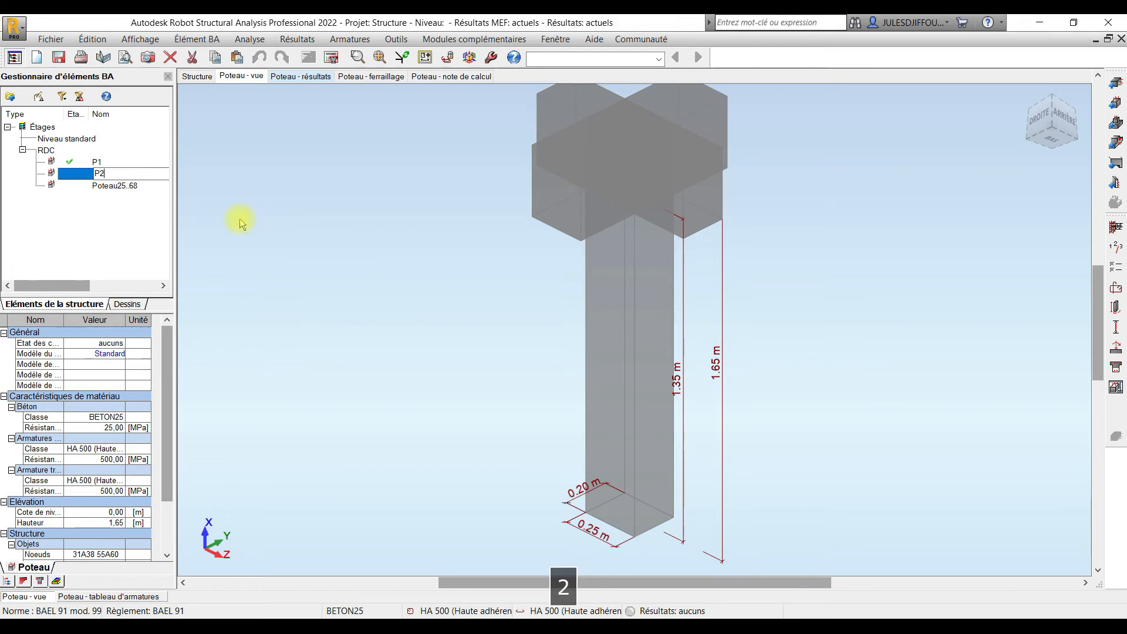
key("Return")
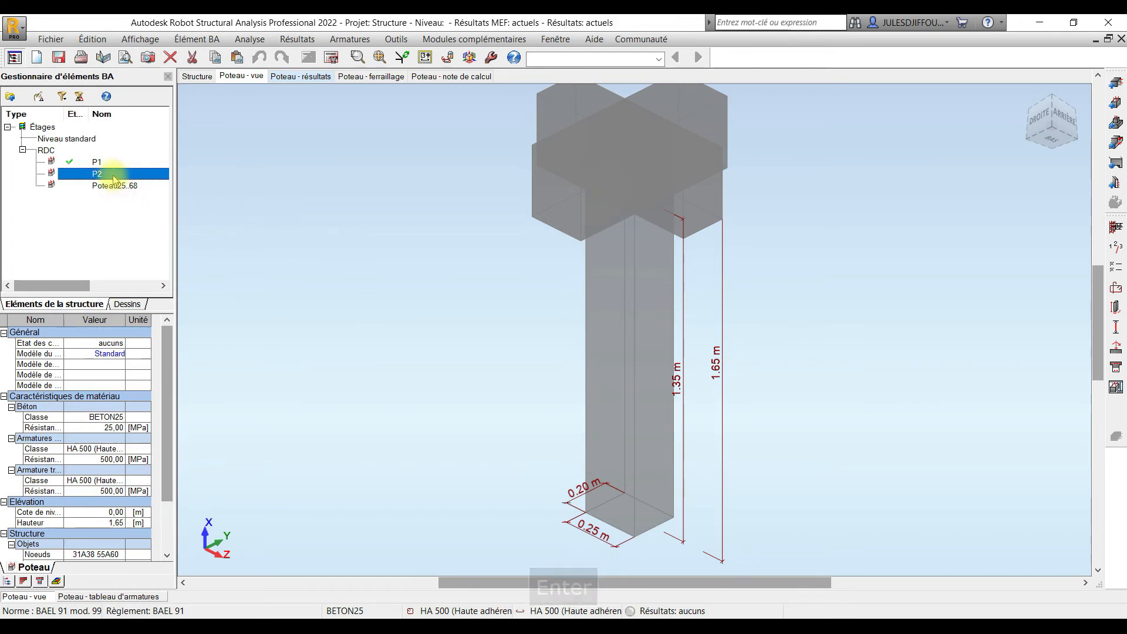
Rename column Poteau25..68 in the RDC storey as P3.
right_click(109, 186)
mouse_move(270, 214)
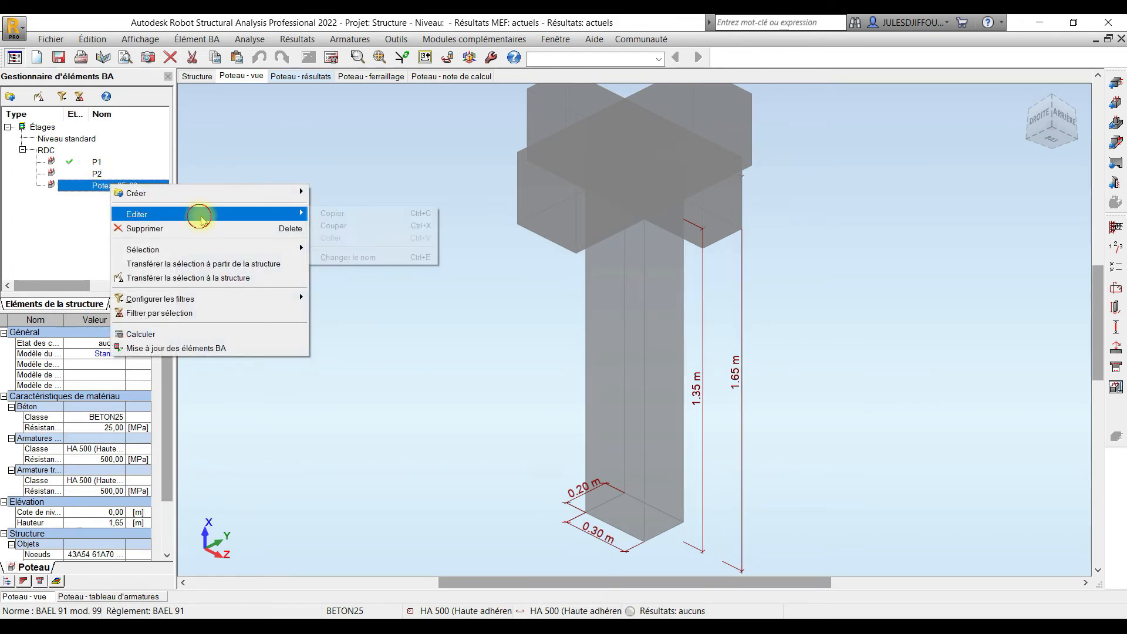
left_click(347, 258)
type("P3")
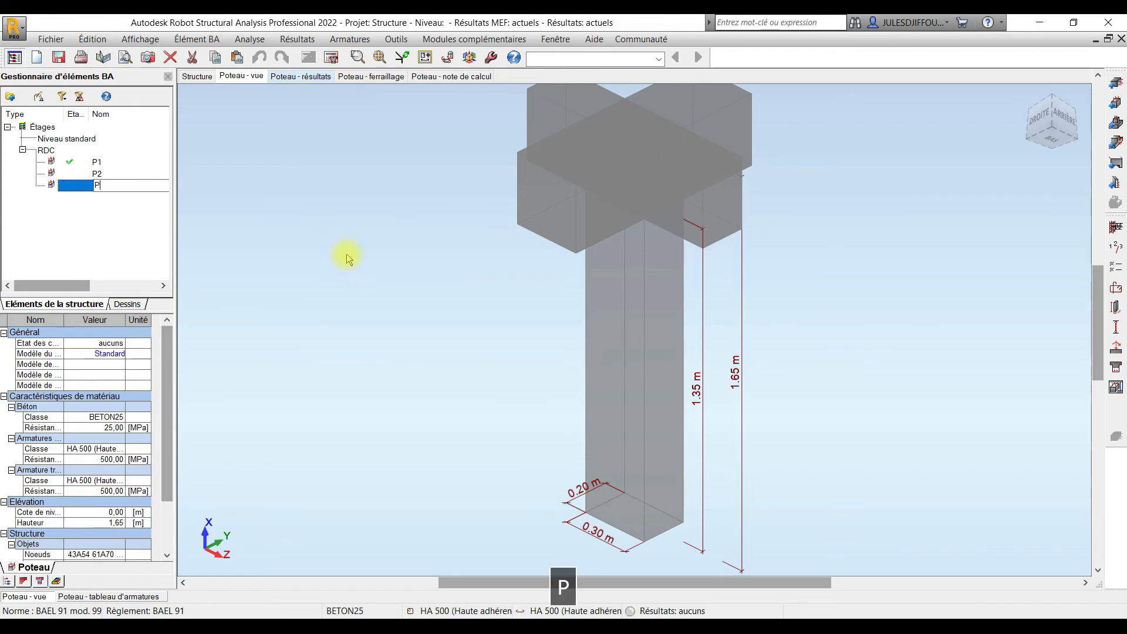
key("Return")
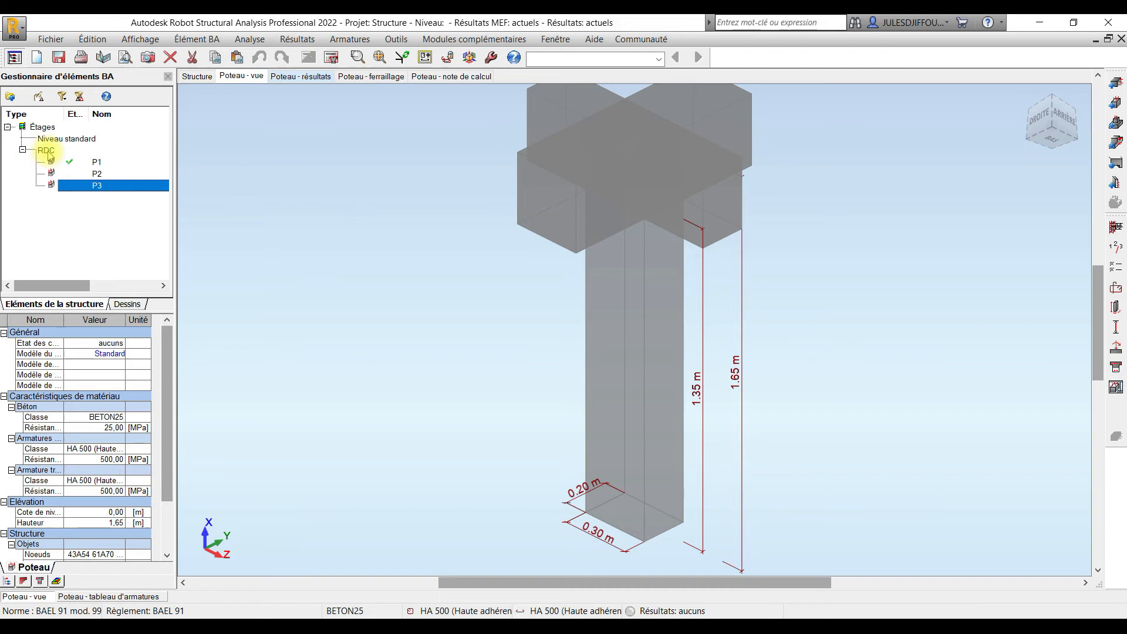
Assign the "pt" calculation options, reinforcement layout and buckling models to columns P2 and P3 together.
left_click(100, 176)
left_click(100, 185, "ctrl")
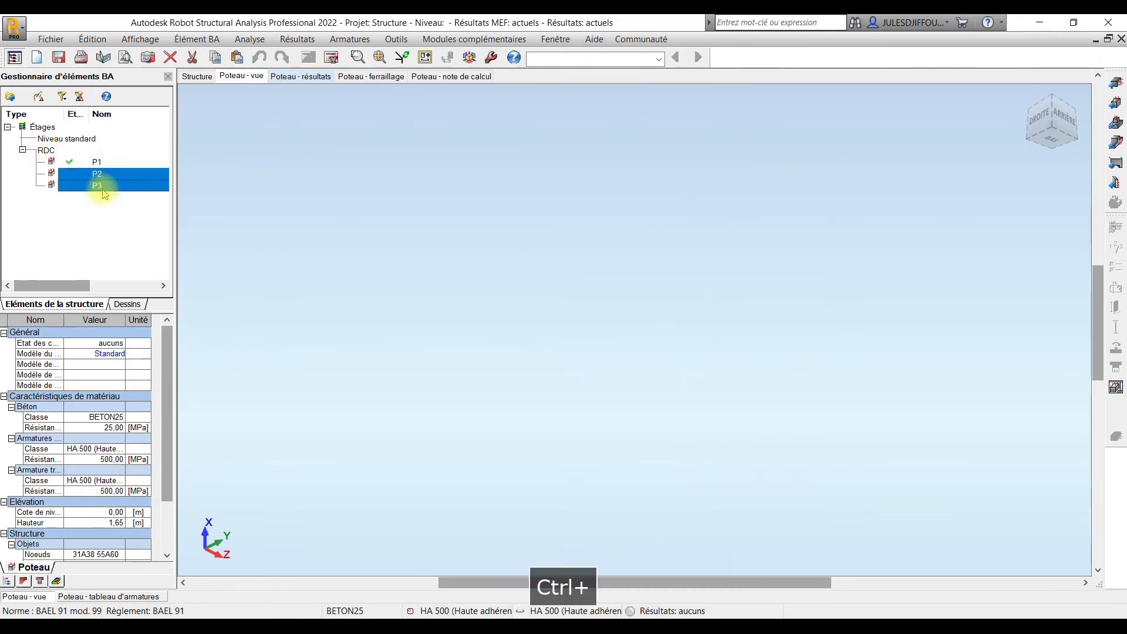
left_click(122, 358)
left_click(123, 368)
left_click(122, 366)
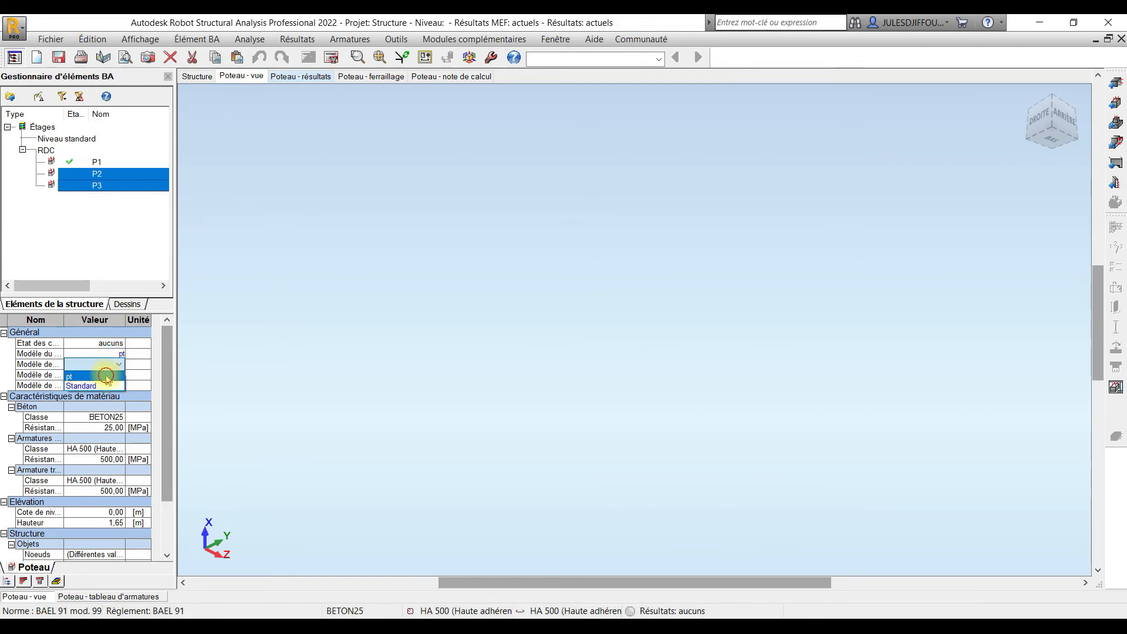
left_click(123, 373)
left_click(123, 375)
left_click(123, 385)
left_click(121, 386)
left_click(82, 397)
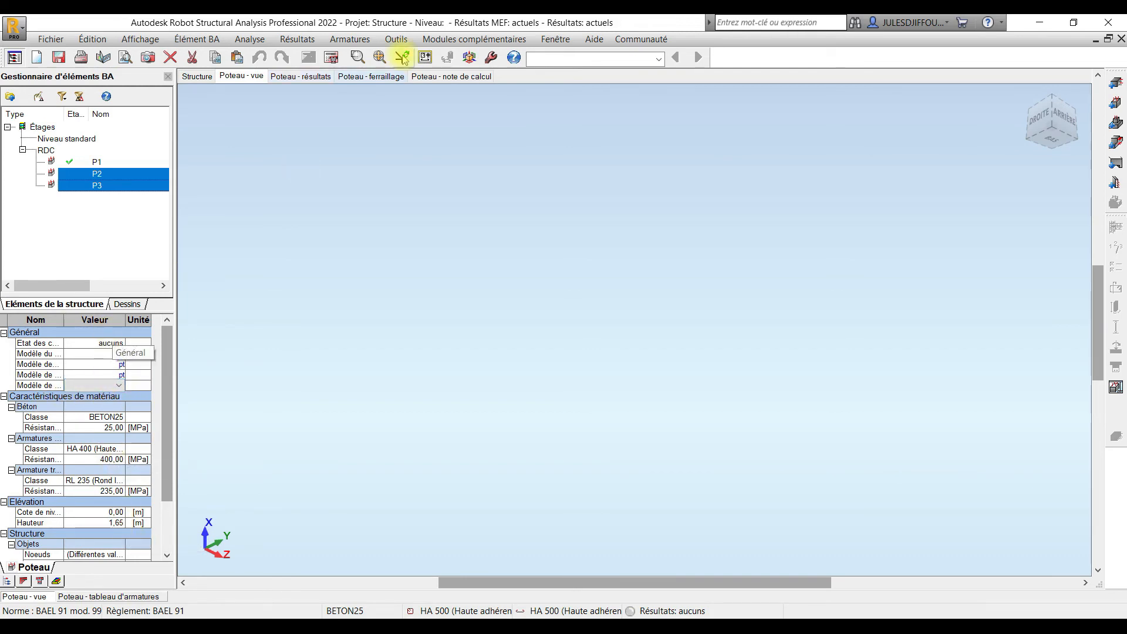
Calculate the reinforcement of columns P2 and P3 together, with drawing generation and keeping of existing reinforcement both disabled.
left_click(330, 58)
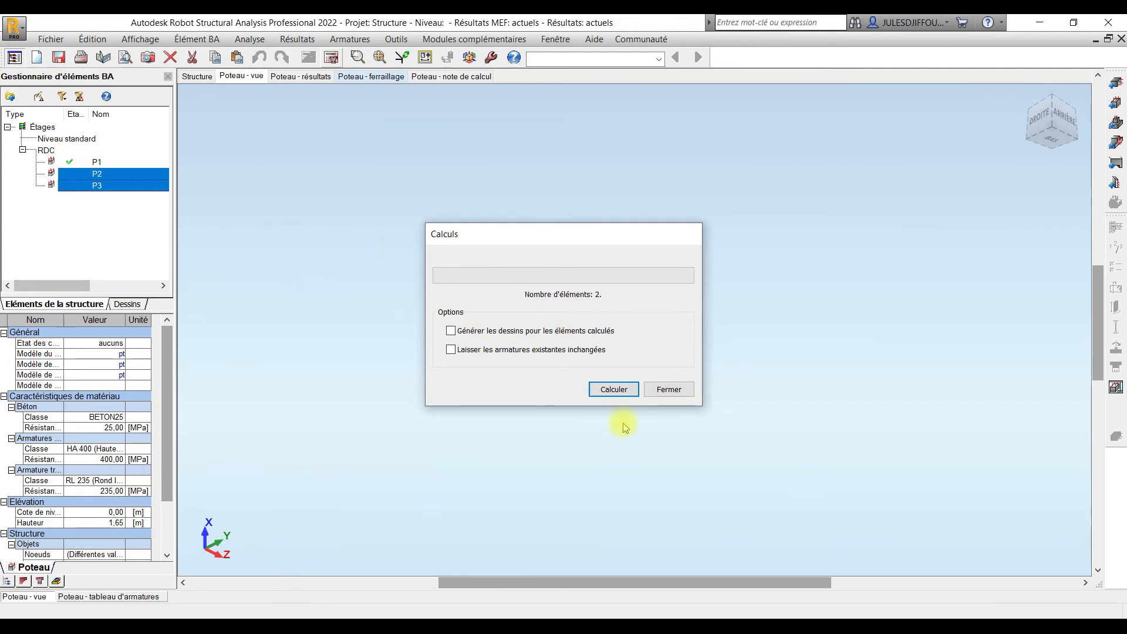
left_click(601, 388)
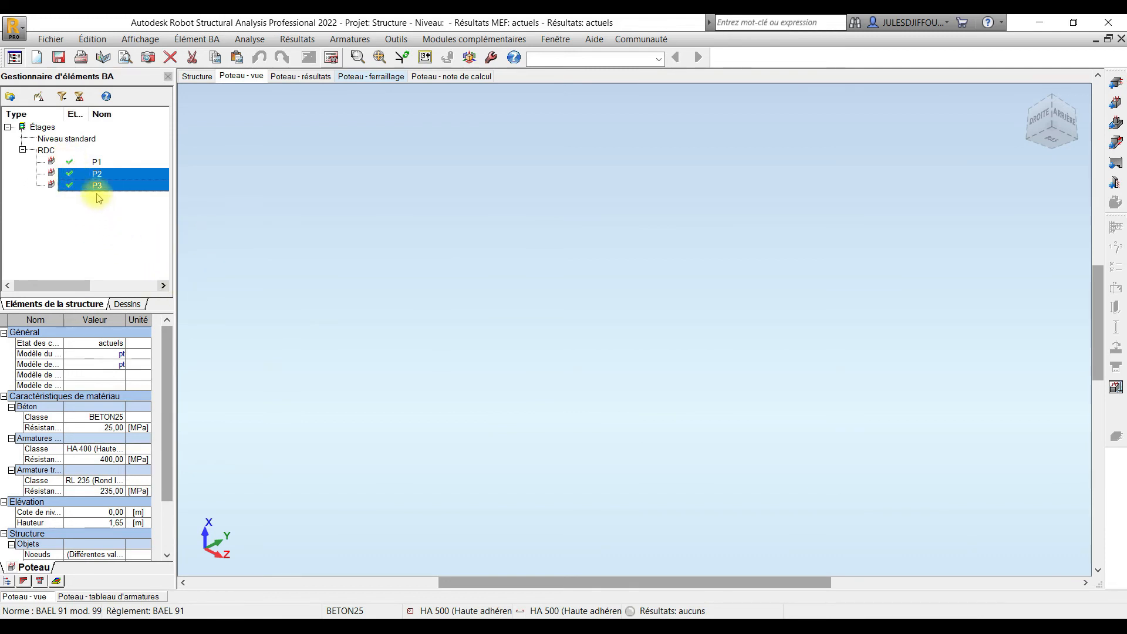
Review column P2's interaction results, reinforcement layout and calculation note.
left_click(96, 173)
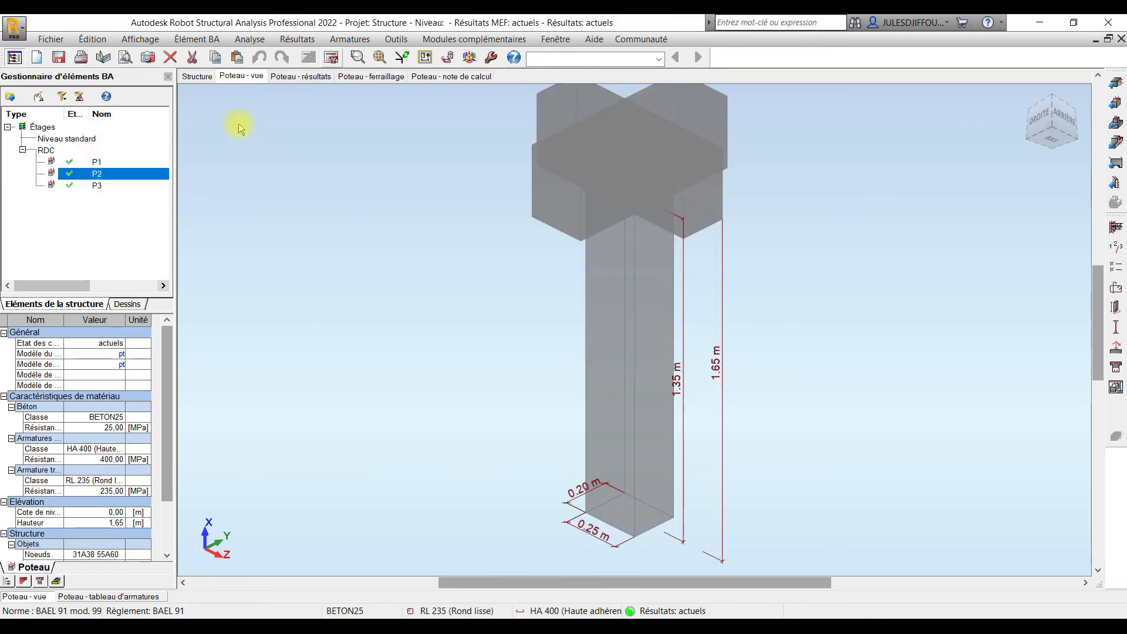
left_click(294, 77)
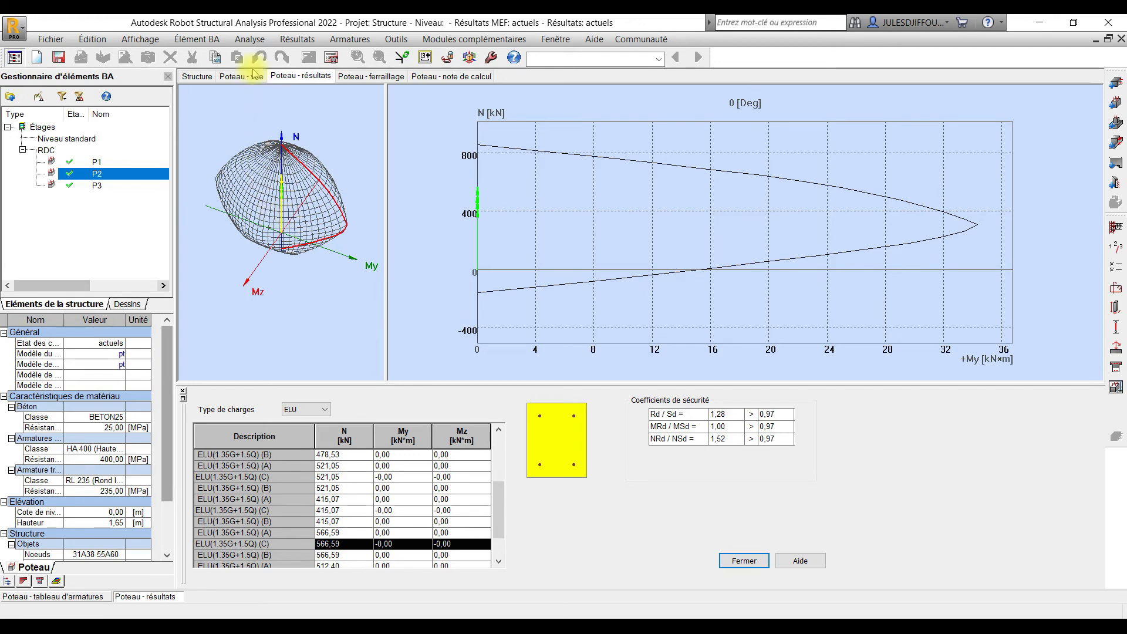
left_click(351, 77)
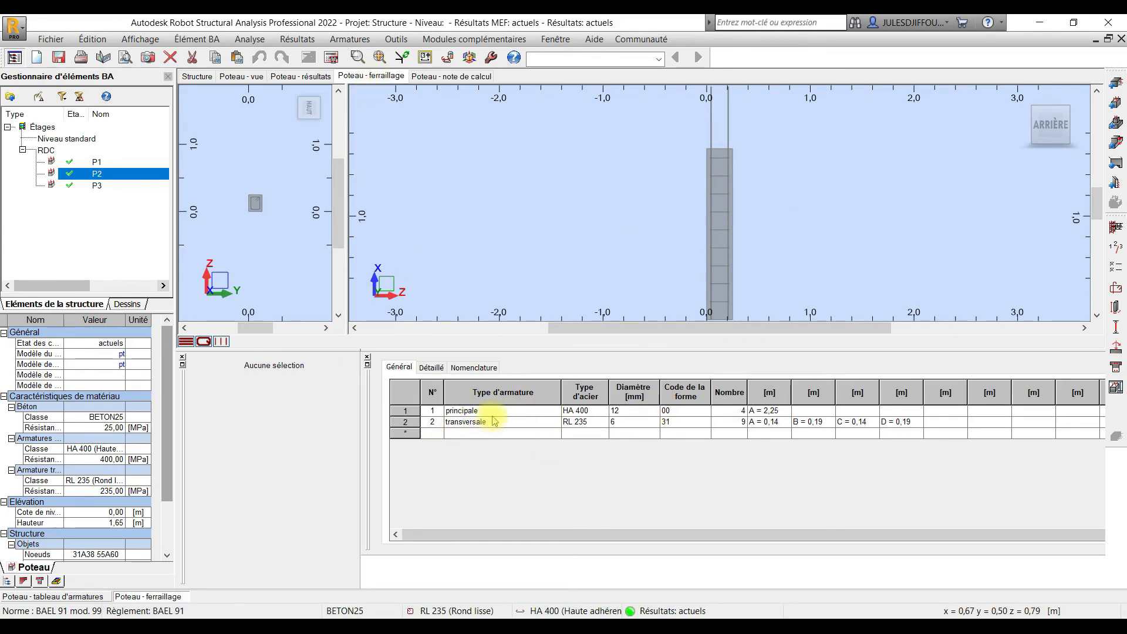
left_click(797, 185)
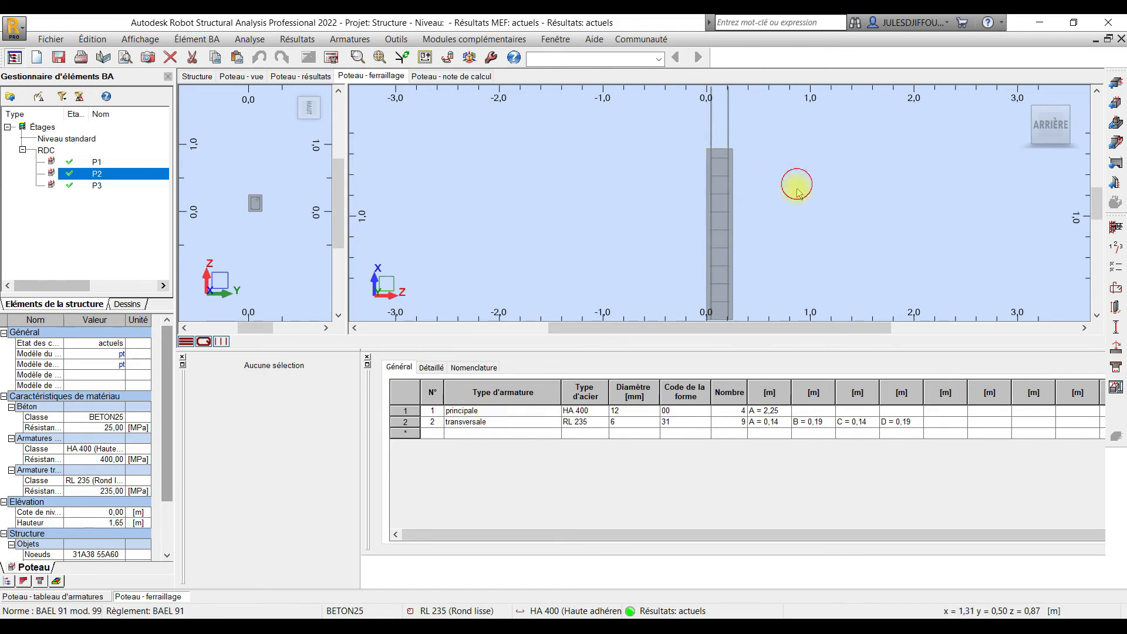
left_click(451, 77)
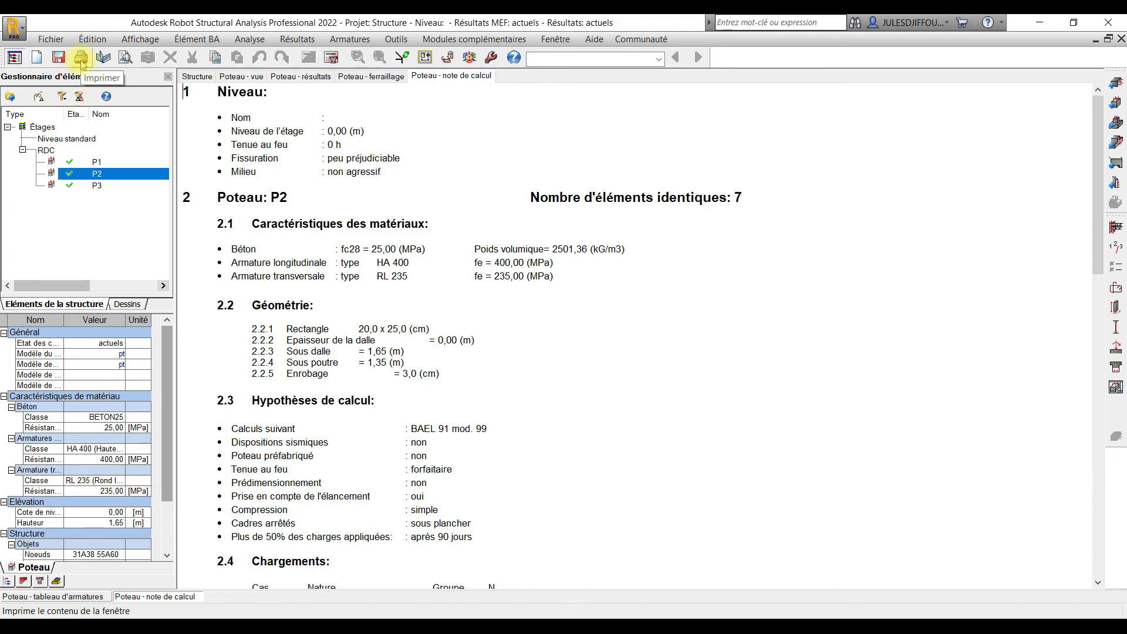
Display column P1's calculation note and view its calculation options without recalculating.
left_click(101, 161)
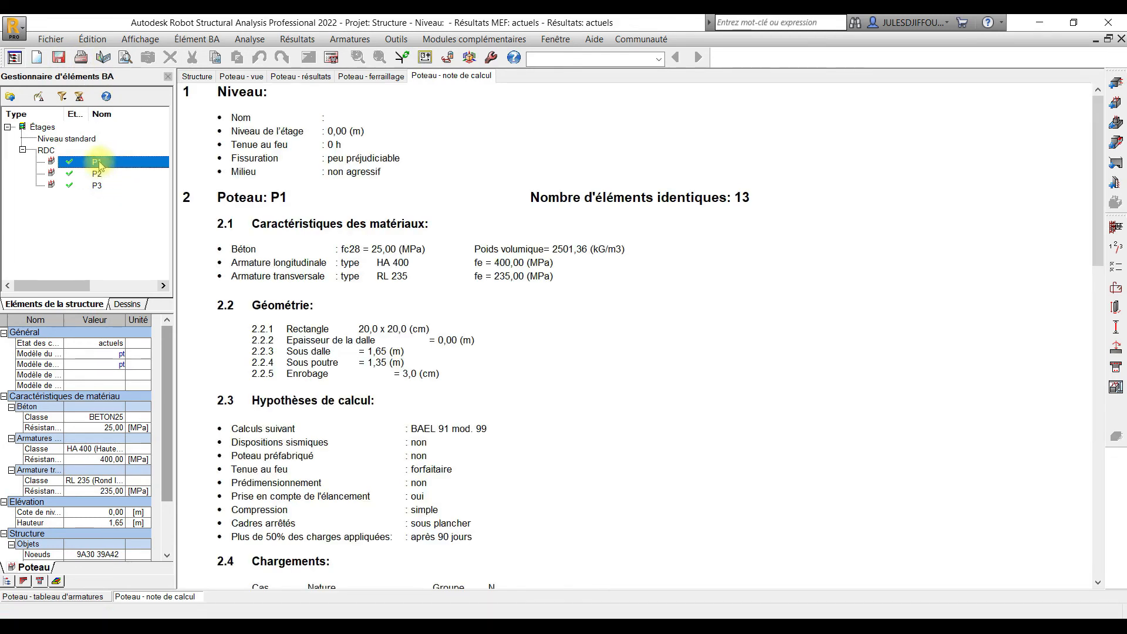
left_click(331, 57)
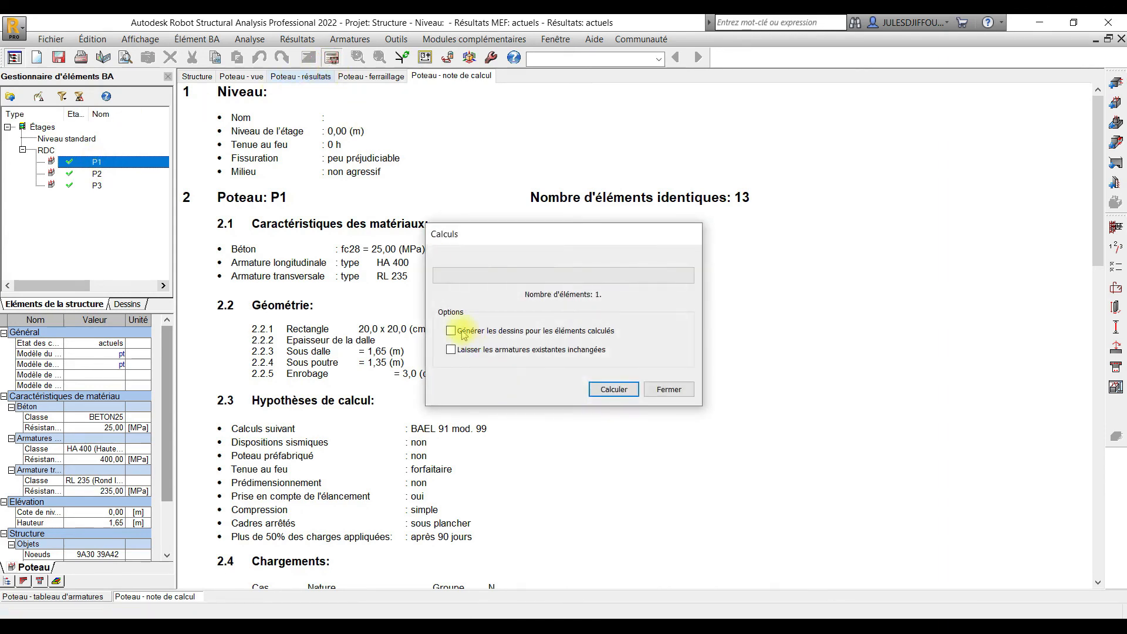
left_click(668, 389)
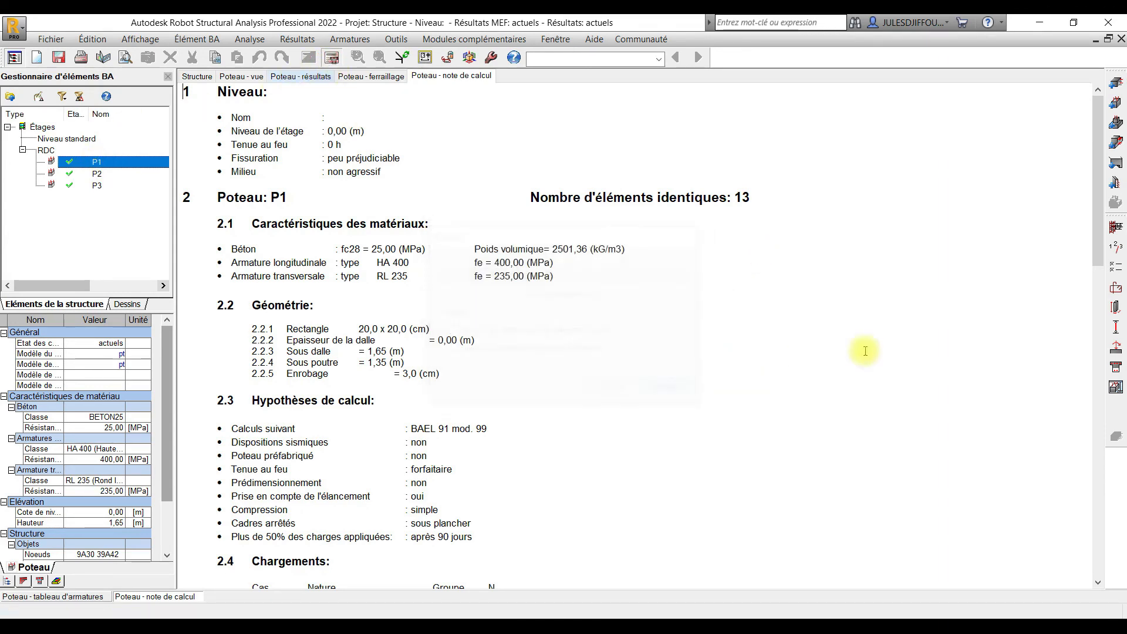
Open column P1's execution drawing and view its print settings without printing.
left_click(1117, 388)
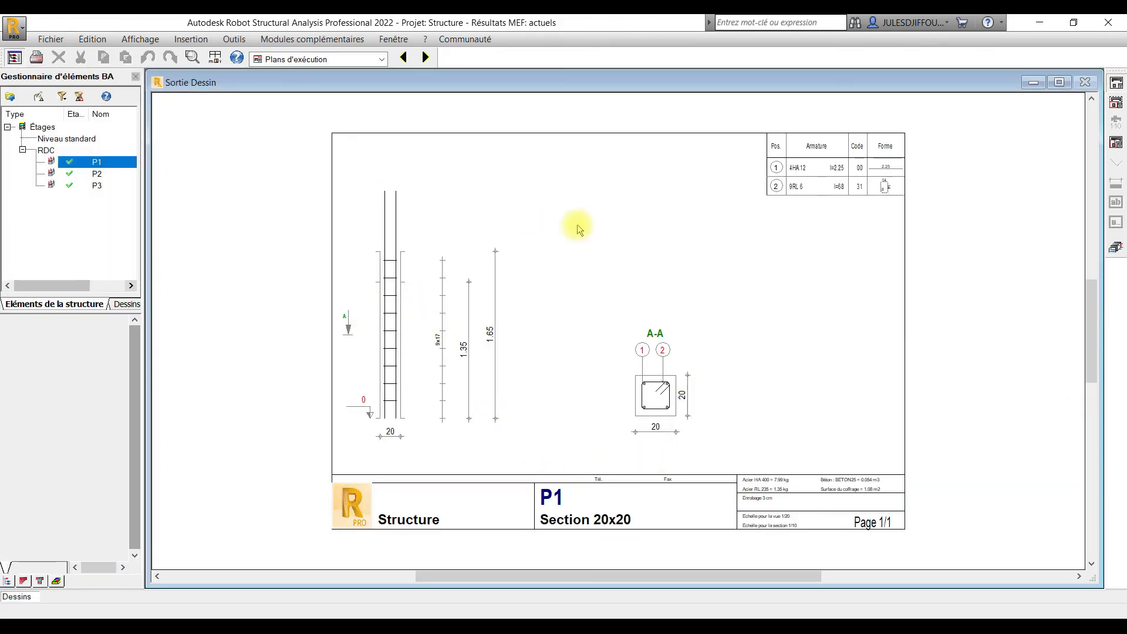
left_click(36, 59)
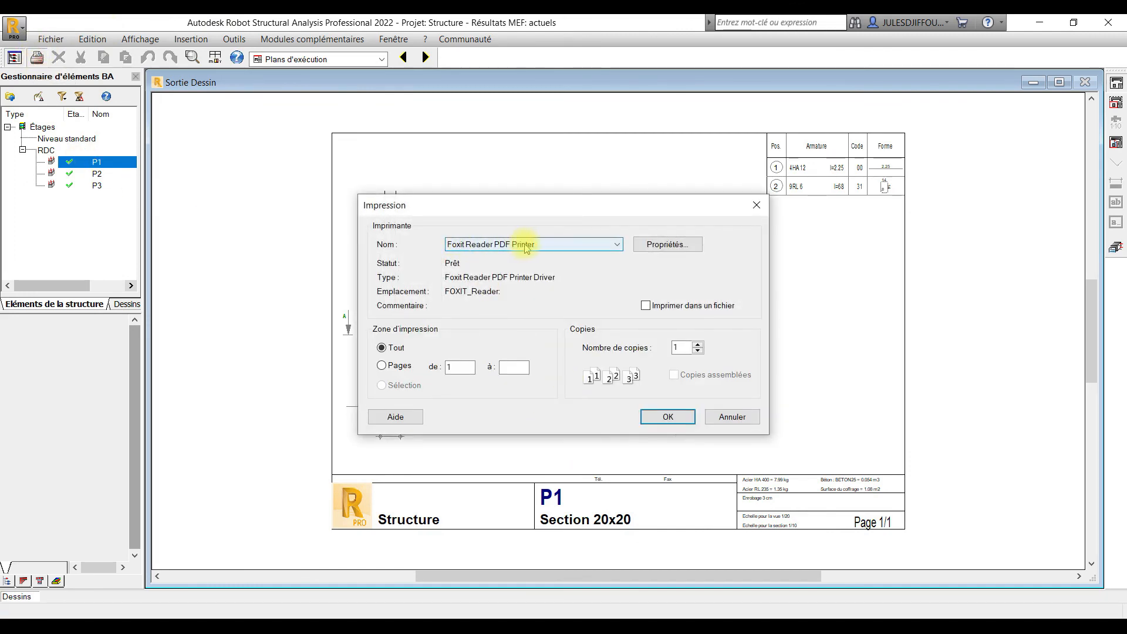
left_click(730, 416)
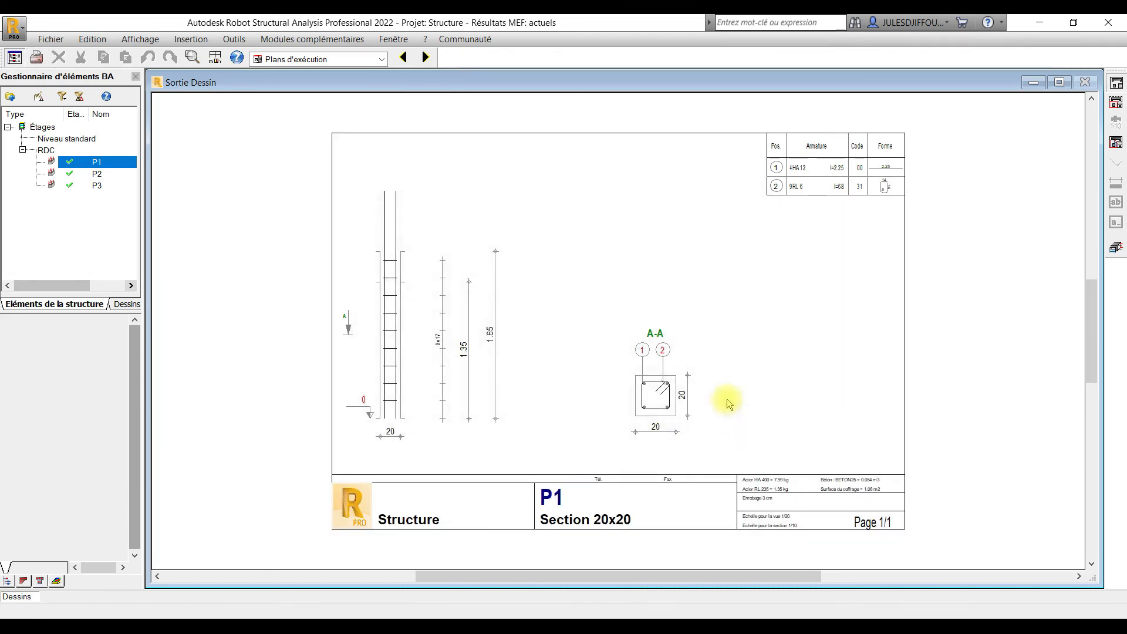